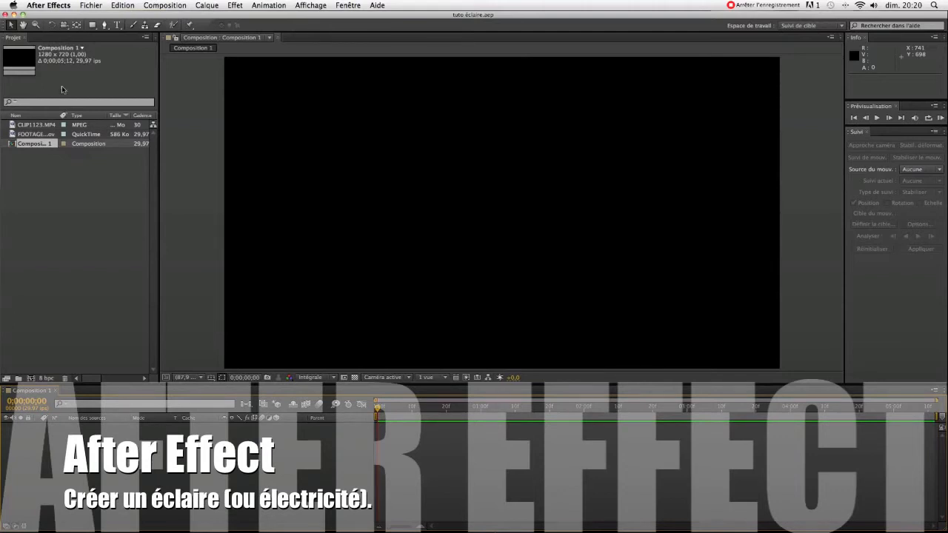
# Add CLIP1123.MP4 to Composition 1 from its start and scale the clip to 67%
pyautogui.click(48, 128)
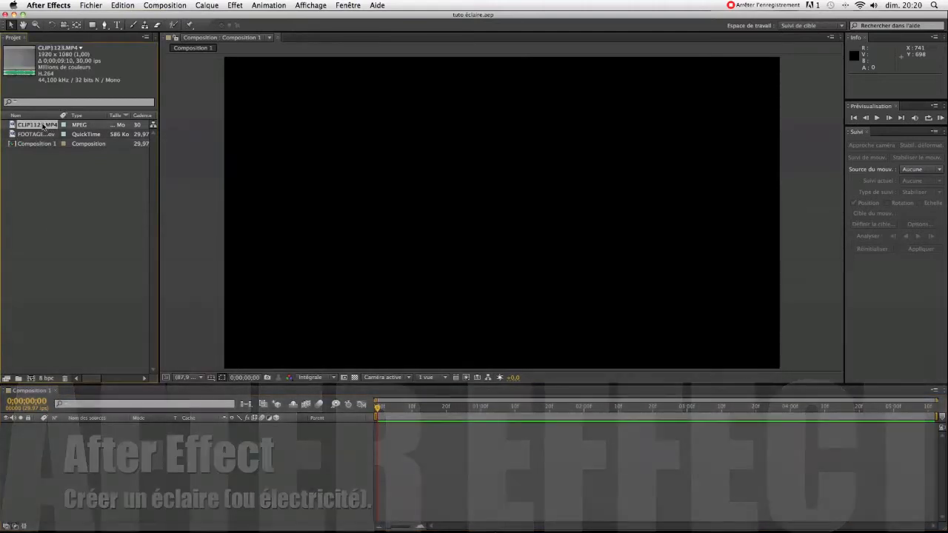
pyautogui.moveTo(45, 126); pyautogui.dragTo(382, 431)
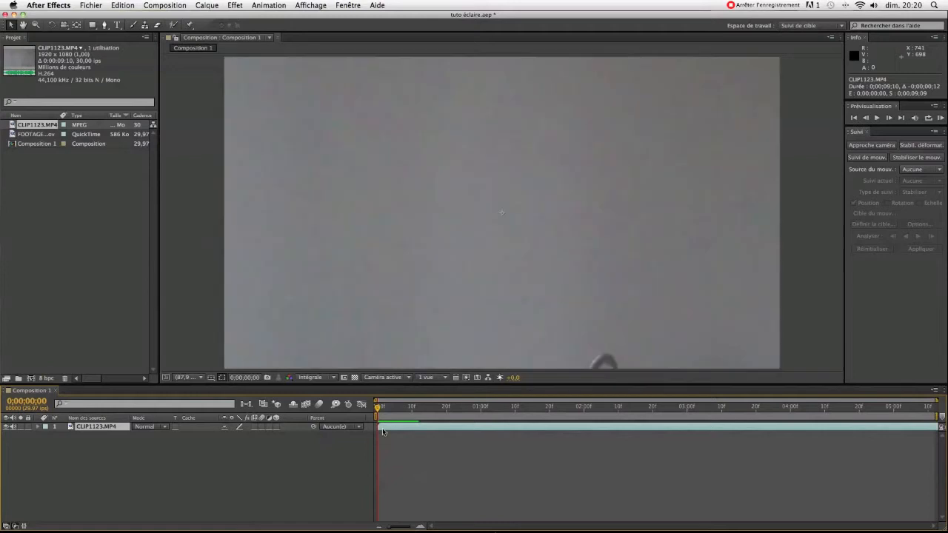
pyautogui.click(37, 427)
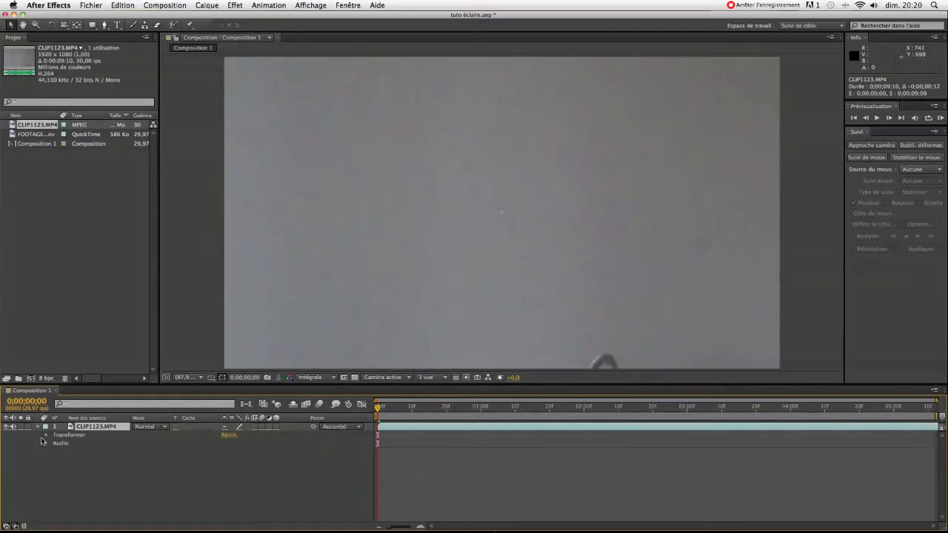
pyautogui.click(45, 435)
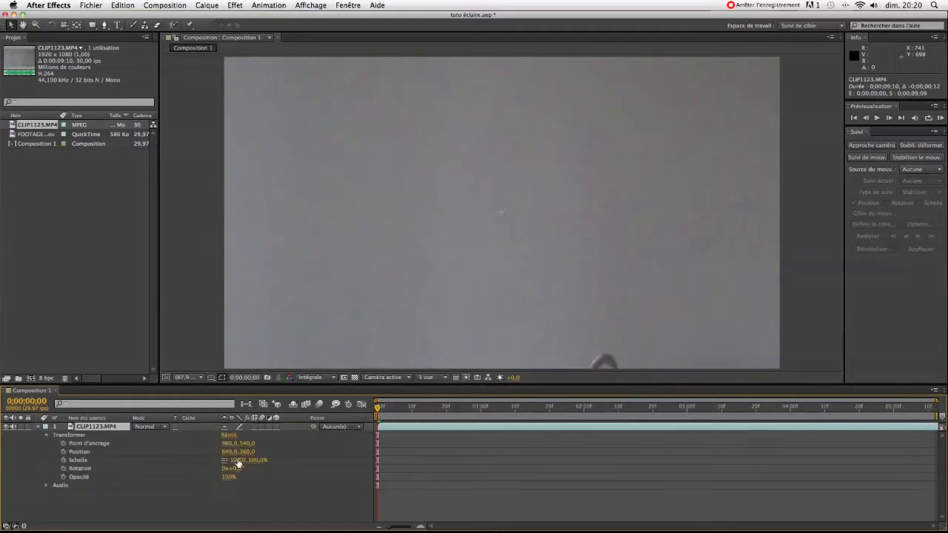
pyautogui.moveTo(248, 460); pyautogui.dragTo(223, 460)
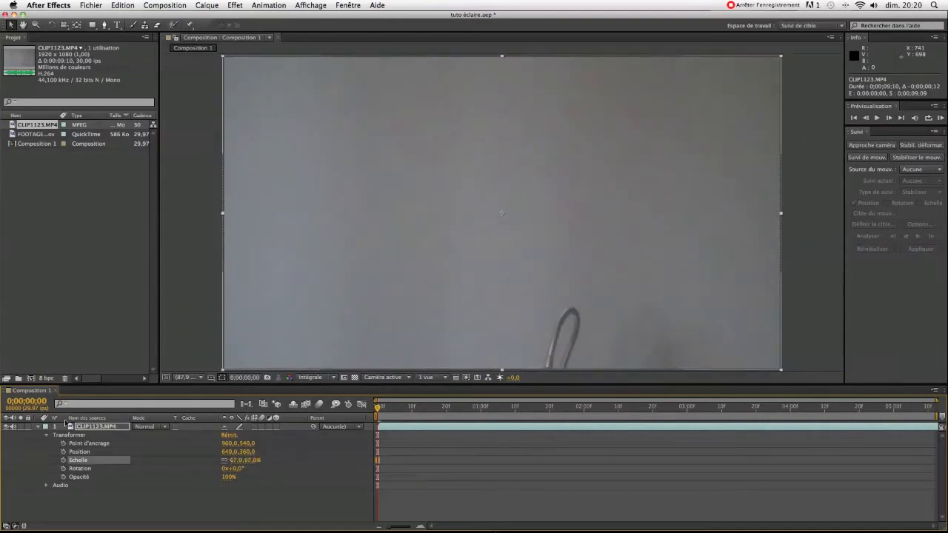
pyautogui.click(37, 427)
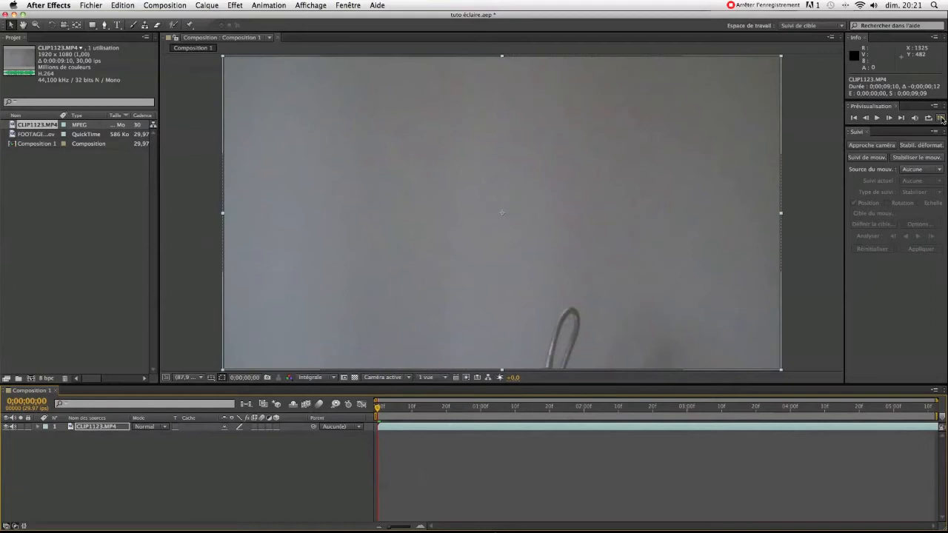
# Preview the clip and shift its layer earlier so it starts 0;00;01;22 before the composition begins
pyautogui.click(941, 118)
pyautogui.click(877, 119)
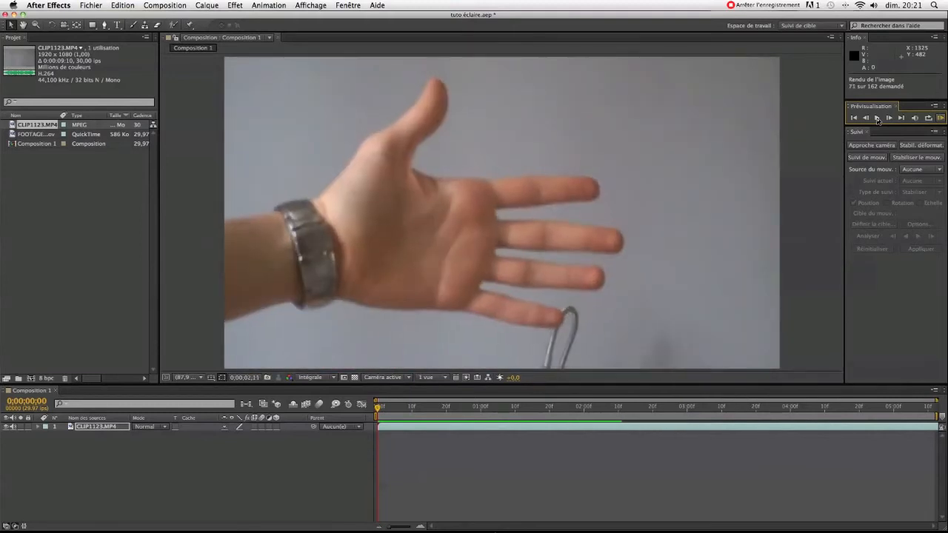
pyautogui.click(877, 119)
pyautogui.click(506, 422)
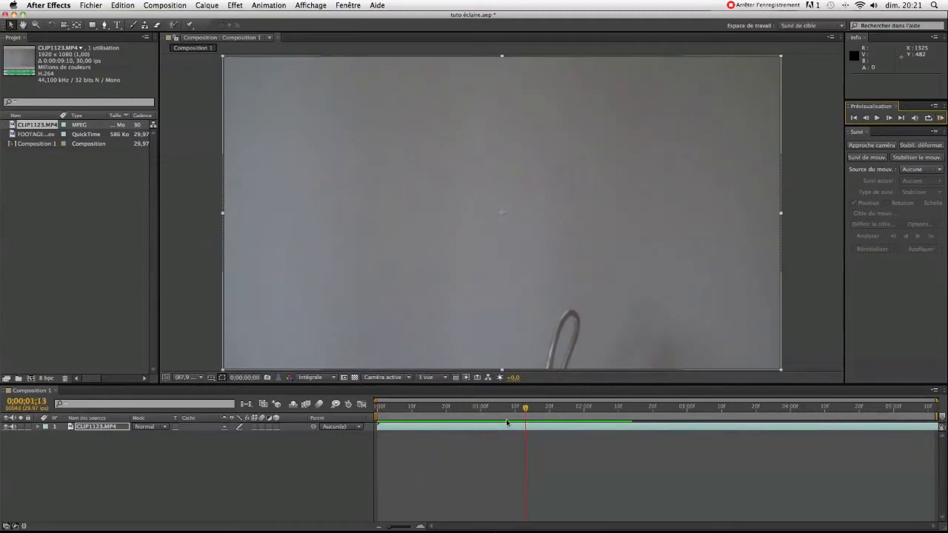
pyautogui.press('Home')
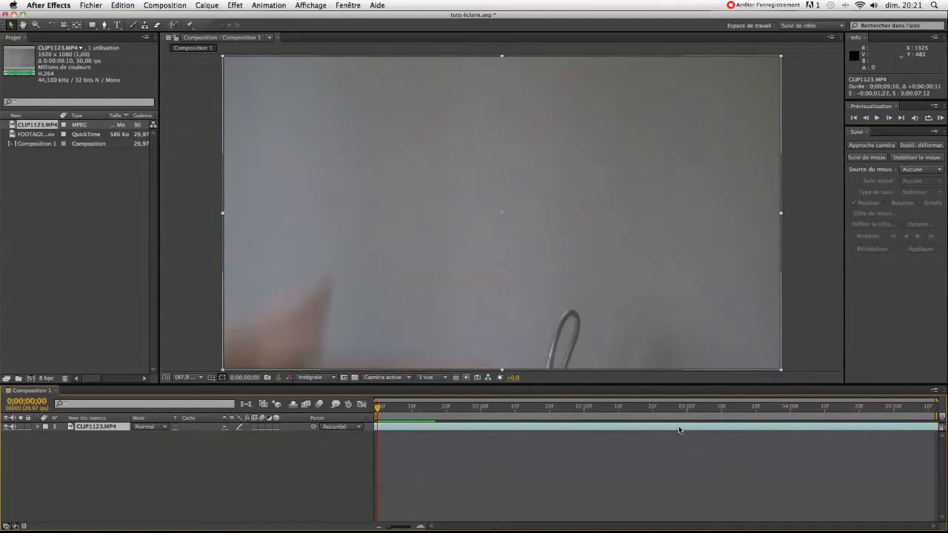
# Split the CLIP1123.MP4 layer at the composition start and delete the part that lies before it
pyautogui.press('super+d')
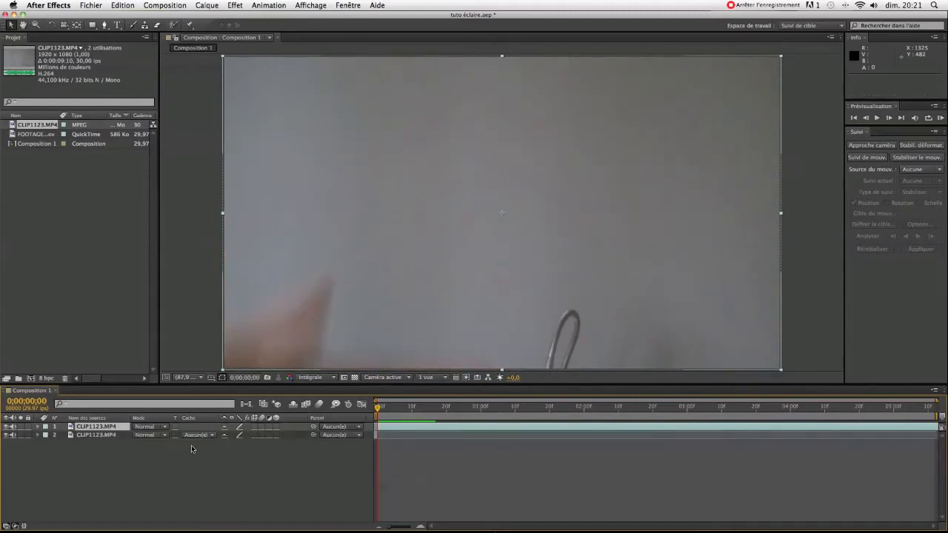
pyautogui.click(103, 437)
pyautogui.press('Delete')
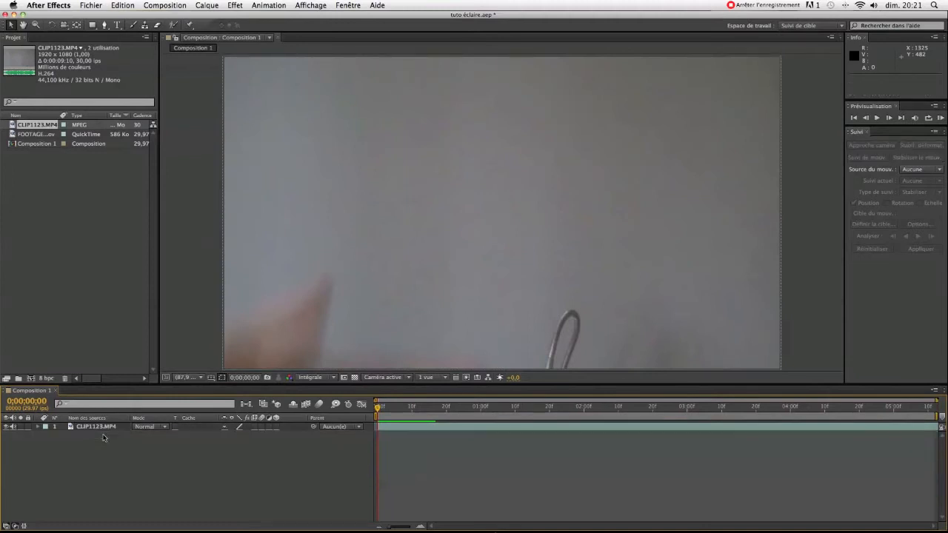
# Preview the footage, end the work area at about 0;00;04;19, trim the composition to it and return to the first frame
pyautogui.click(941, 118)
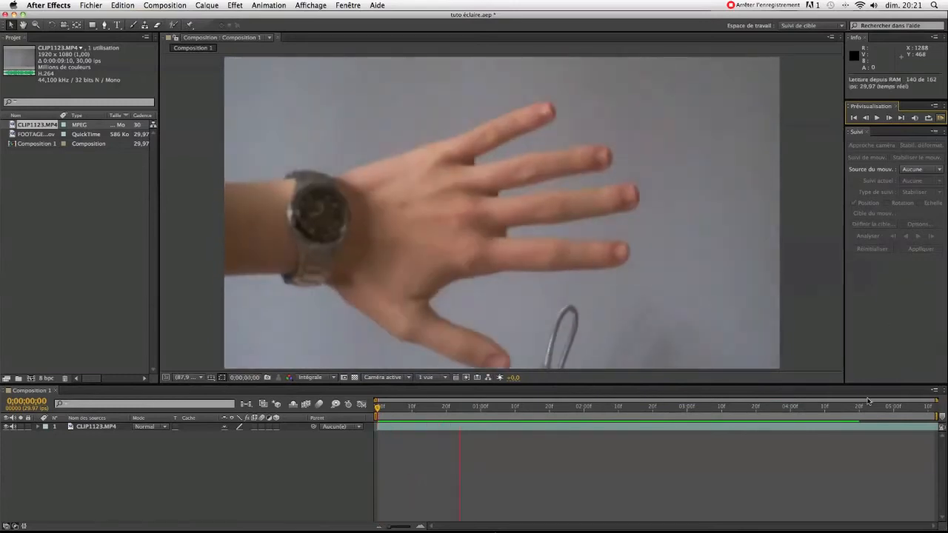
pyautogui.moveTo(510, 408); pyautogui.dragTo(846, 407)
pyautogui.moveTo(940, 416); pyautogui.dragTo(859, 415)
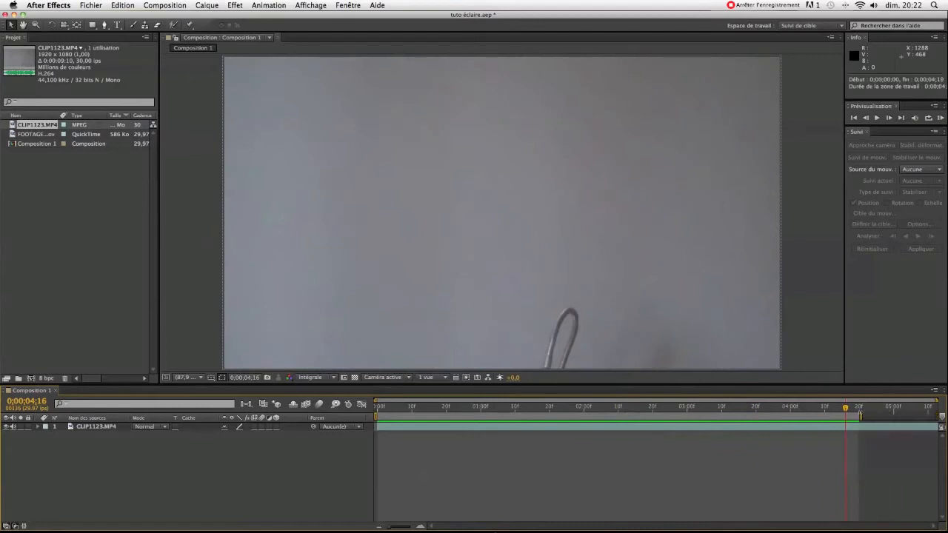
pyautogui.moveTo(846, 408); pyautogui.dragTo(857, 407)
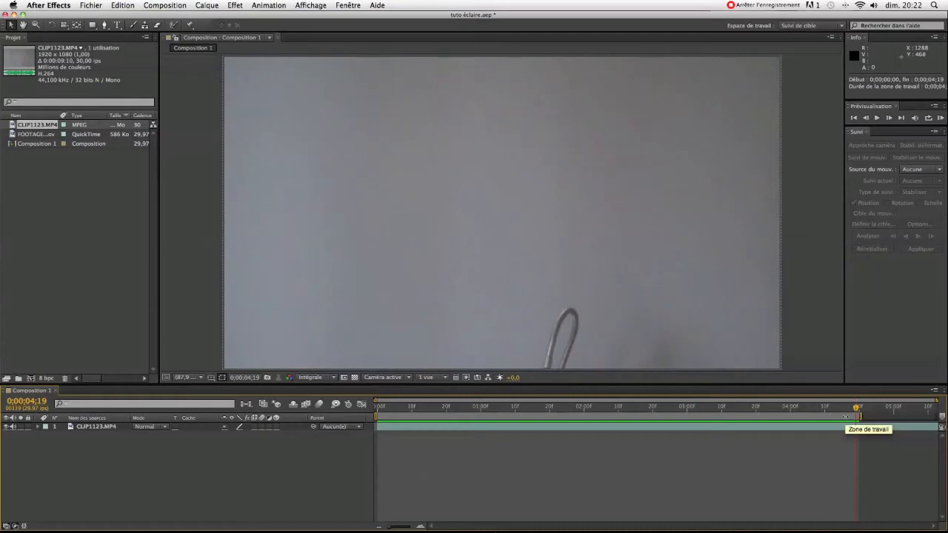
pyautogui.rightClick(845, 417)
pyautogui.click(796, 443)
pyautogui.moveTo(931, 412); pyautogui.dragTo(374, 408)
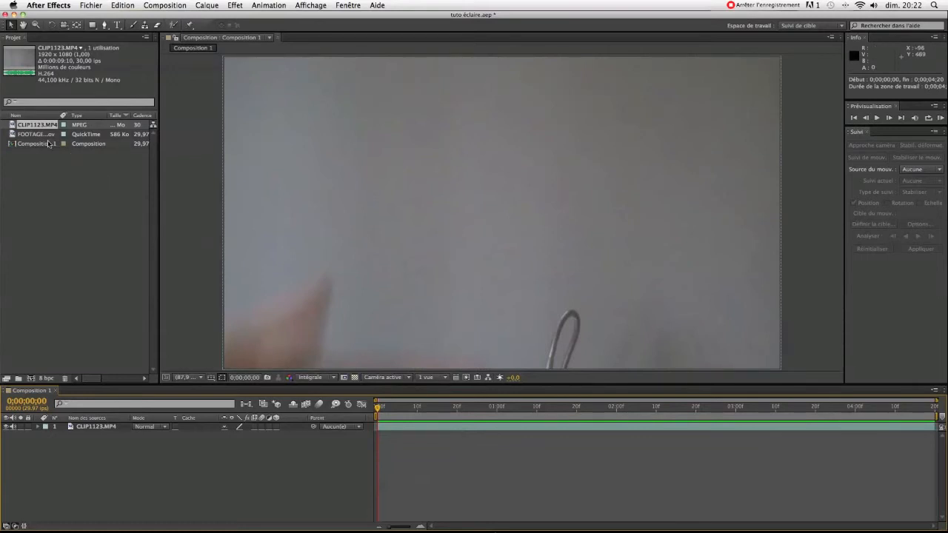
# Place FOOTAGECRATE-SparksImpact2.mov above the hand clip, starting at 0;00;01;28 where the fingers snap
pyautogui.click(40, 134)
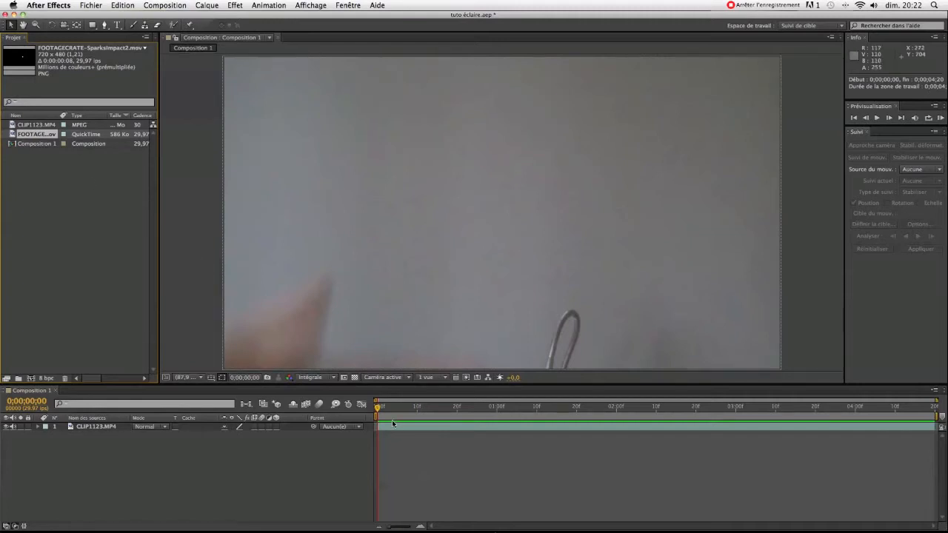
pyautogui.moveTo(379, 410); pyautogui.dragTo(578, 411)
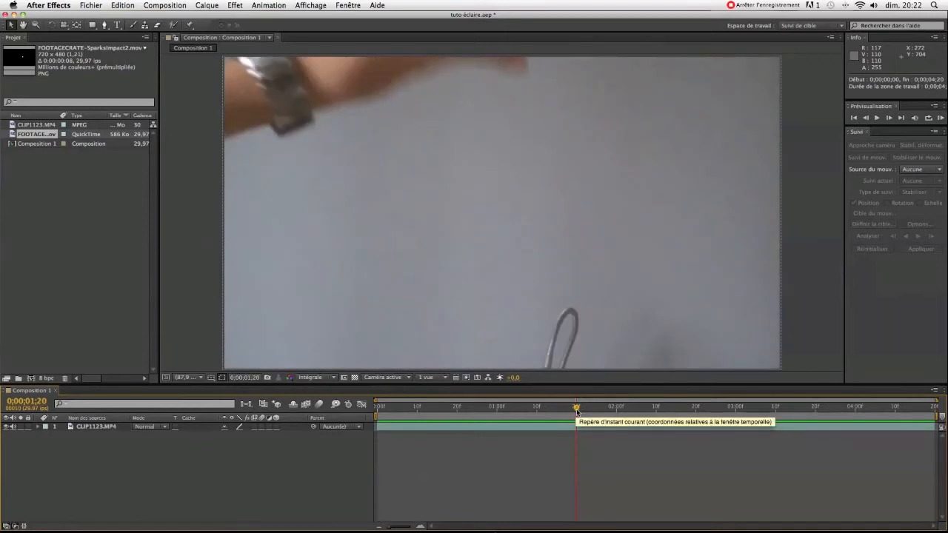
pyautogui.press('space')
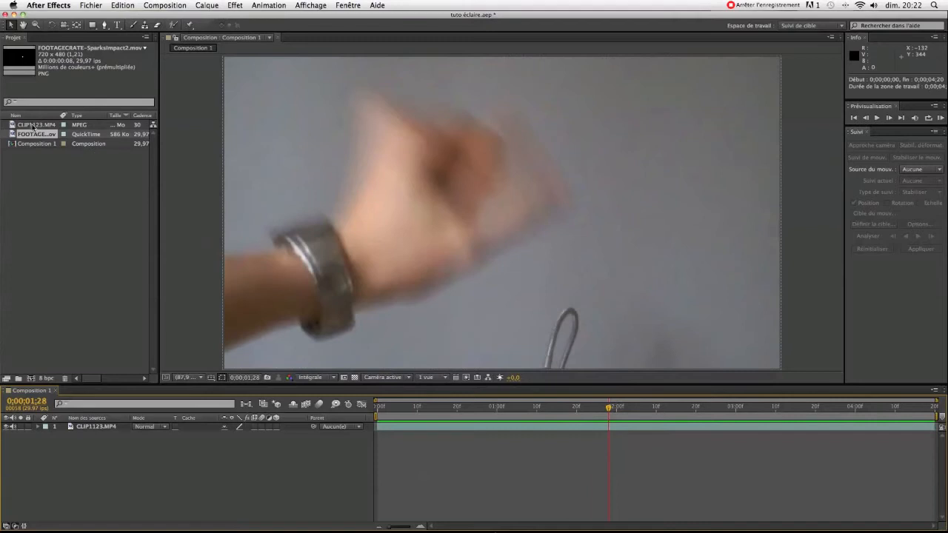
pyautogui.moveTo(33, 135); pyautogui.dragTo(616, 428)
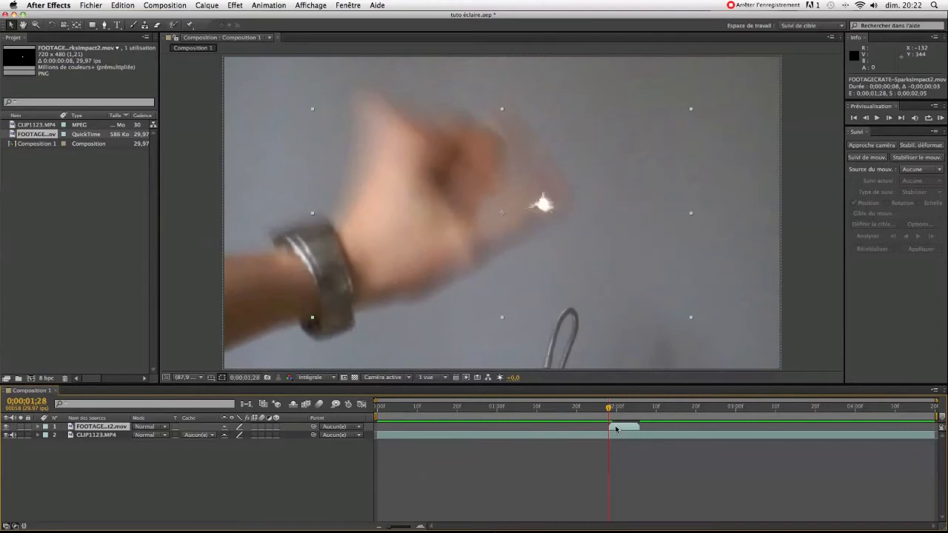
# Mirror the sparks layer horizontally, enlarge it to about -115%, 122%, and move it over the fingers
pyautogui.moveTo(690, 109); pyautogui.dragTo(284, 86)
pyautogui.press('pagedown')
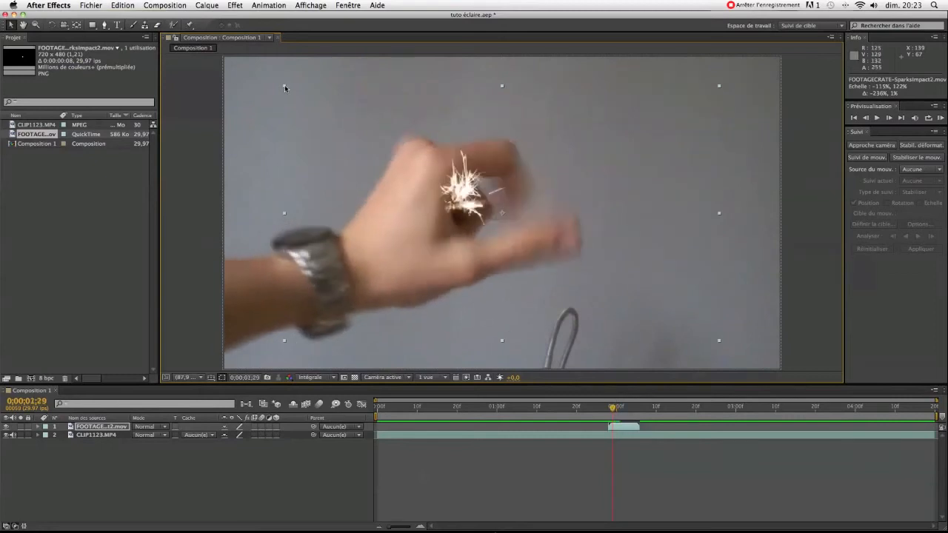
pyautogui.moveTo(466, 182); pyautogui.dragTo(520, 198)
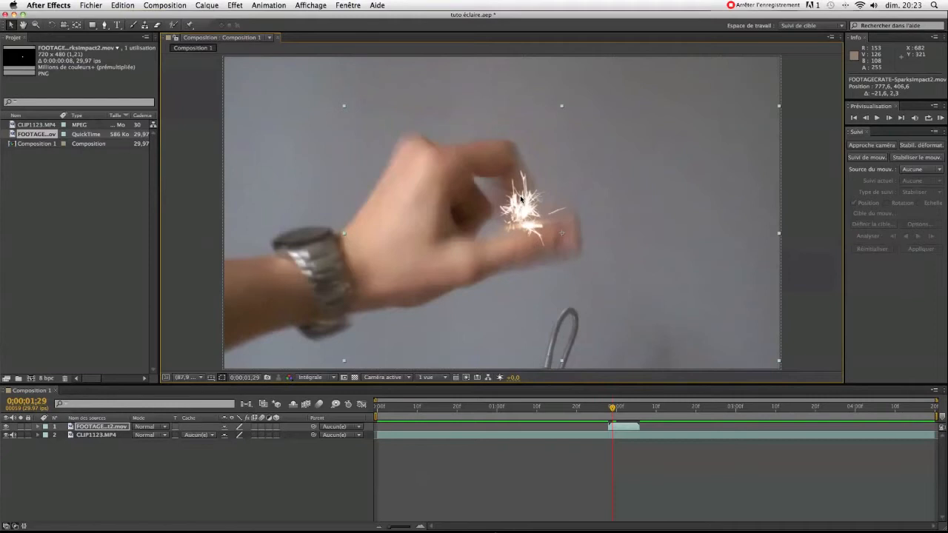
# Compare the sparks on neighbouring frames, enlarge the layer further and reposition it to about 797, 397.5 between the fingers
pyautogui.press('pageup')
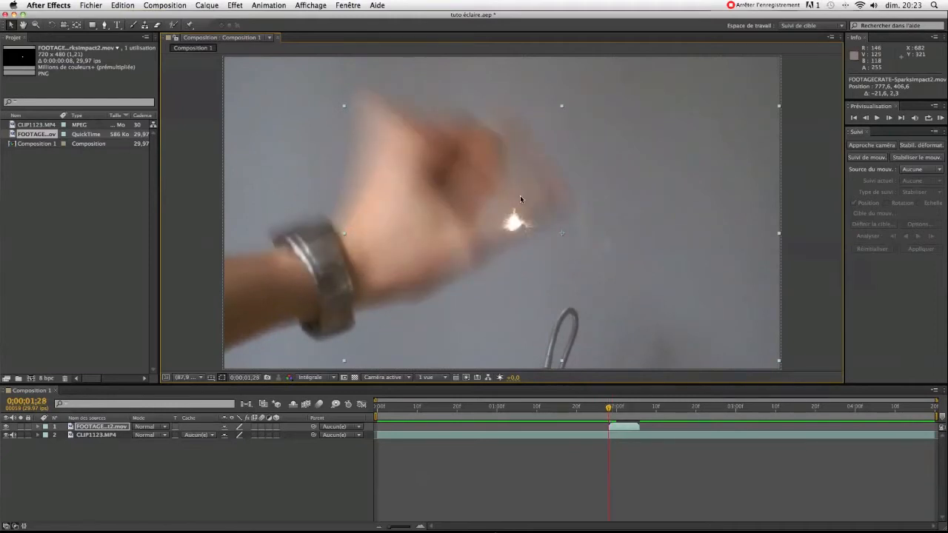
pyautogui.press('pagedown')
pyautogui.press('pageup')
pyautogui.press('pagedown')
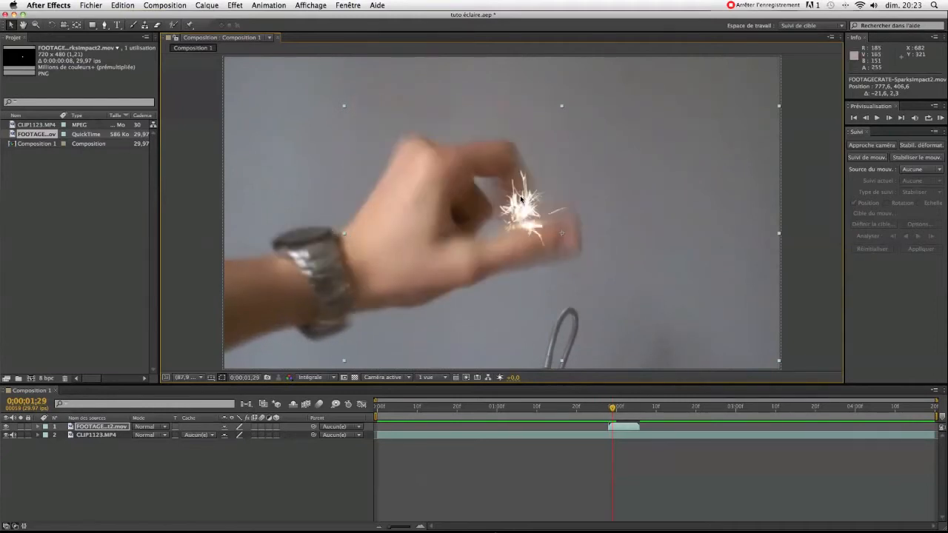
pyautogui.moveTo(540, 186); pyautogui.dragTo(557, 172)
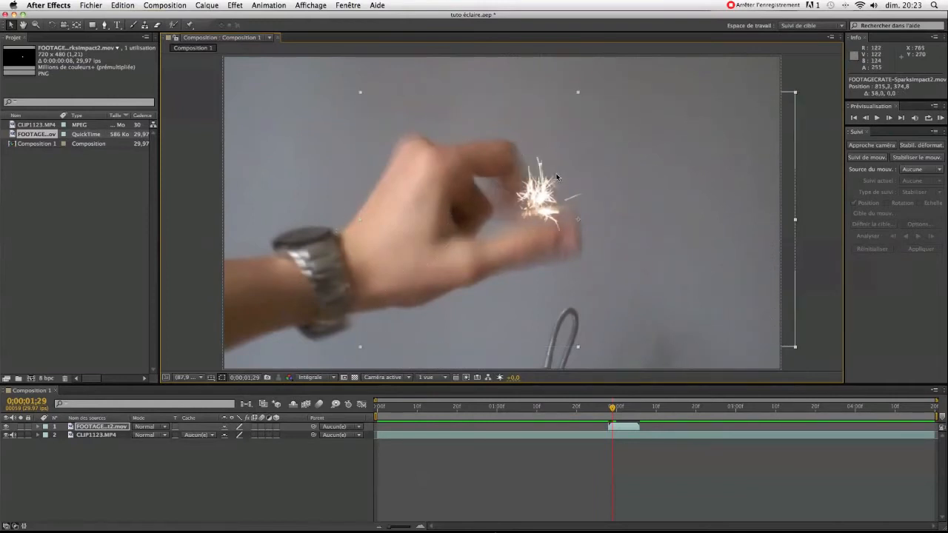
pyautogui.moveTo(361, 348); pyautogui.dragTo(328, 362)
pyautogui.moveTo(513, 259); pyautogui.dragTo(504, 267)
# Examine the sparks against the hand movement frame by frame, from 0;00;01;28 to the end of the sparks layer
pyautogui.press('pageup')
pyautogui.press('pagedown')
pyautogui.press('pagedown')
pyautogui.press('pagedown')
pyautogui.press('pagedown')
pyautogui.press('pagedown')
pyautogui.press('pagedown')
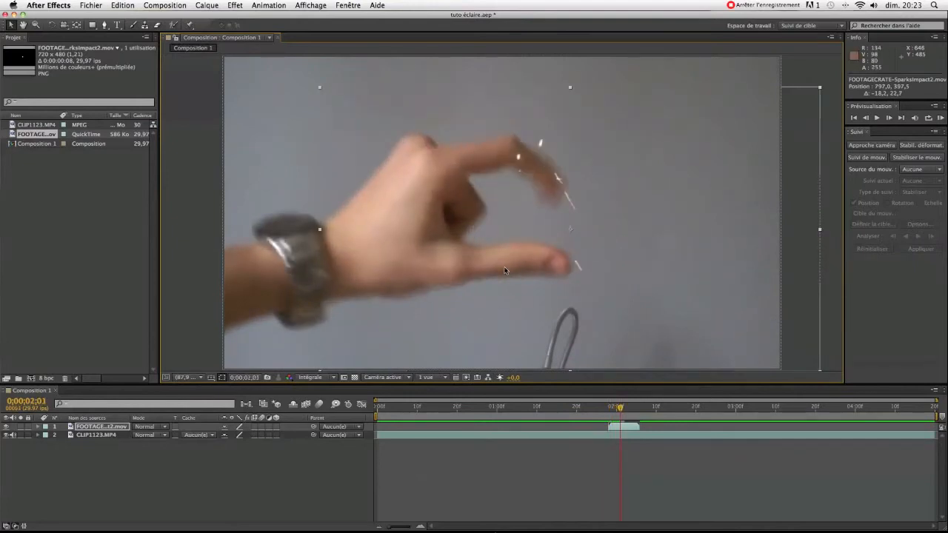
pyautogui.press('pageup')
pyautogui.press('pageup')
pyautogui.press('pageup')
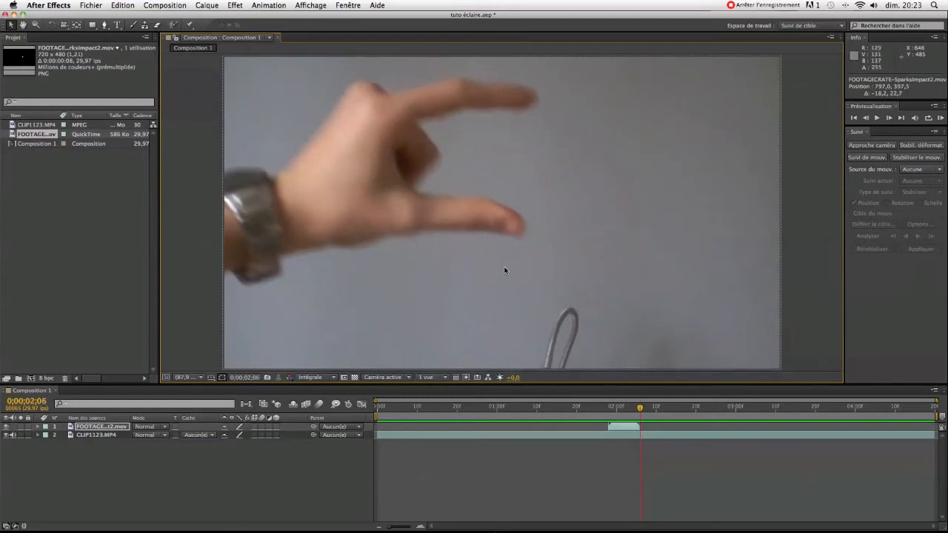
pyautogui.press('pageup')
pyautogui.press('pageup')
pyautogui.press('pageup')
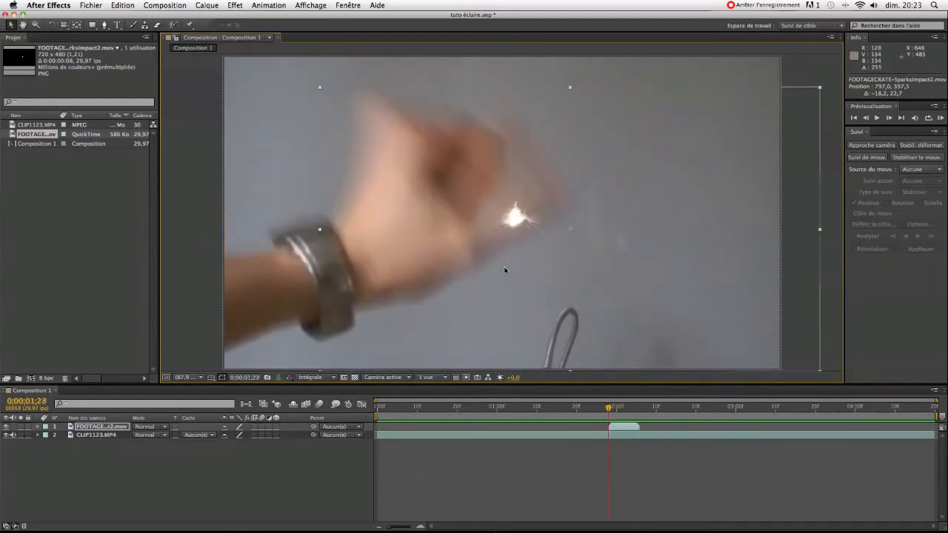
# Split the sparks layer at 0;00;01;29 and delete its first frame
pyautogui.press('pagedown')
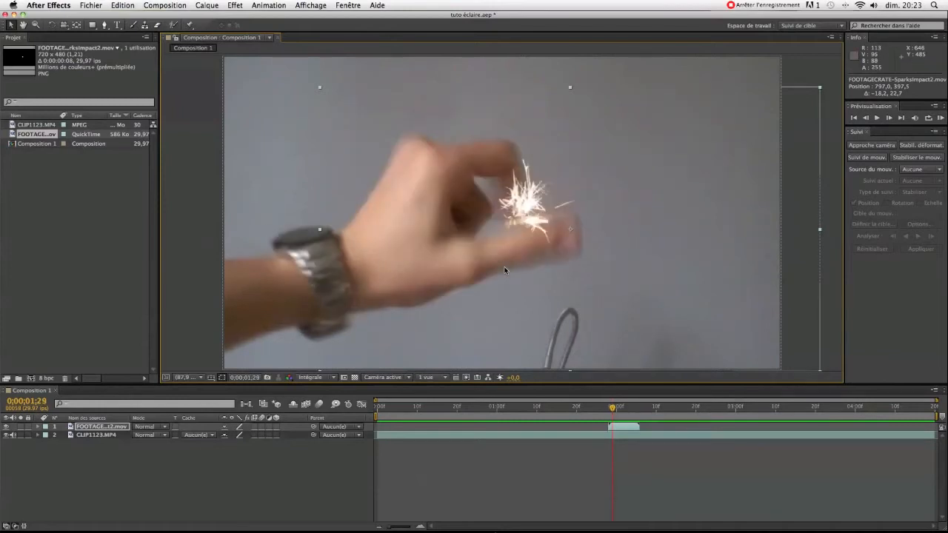
pyautogui.press('super+d')
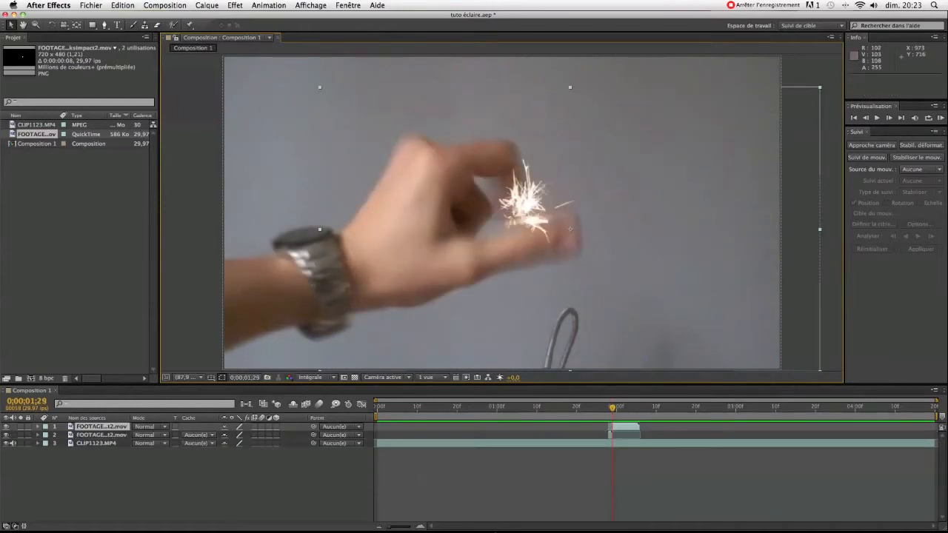
pyautogui.click(610, 434)
pyautogui.press('Delete')
# Check the shortened sparks layer frame by frame around the finger snap
pyautogui.press('pageup')
pyautogui.press('pagedown')
pyautogui.press('pagedown')
pyautogui.press('pagedown')
pyautogui.press('pagedown')
pyautogui.press('pagedown')
pyautogui.press('pageup')
pyautogui.press('pageup')
pyautogui.press('pageup')
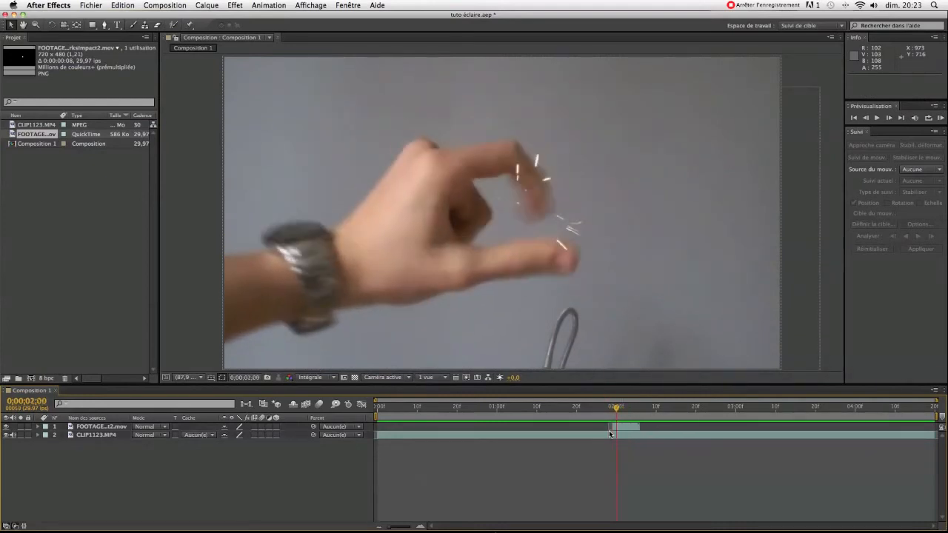
# Apply Balance des couleurs (TLS) to the sparks layer with a hue of about -147° and preview the composition
pyautogui.click(614, 426)
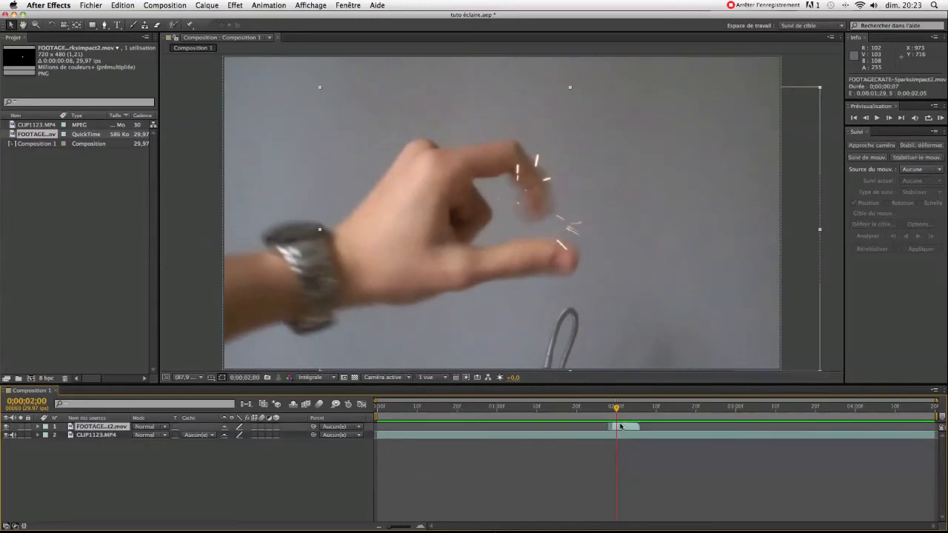
pyautogui.click(234, 6)
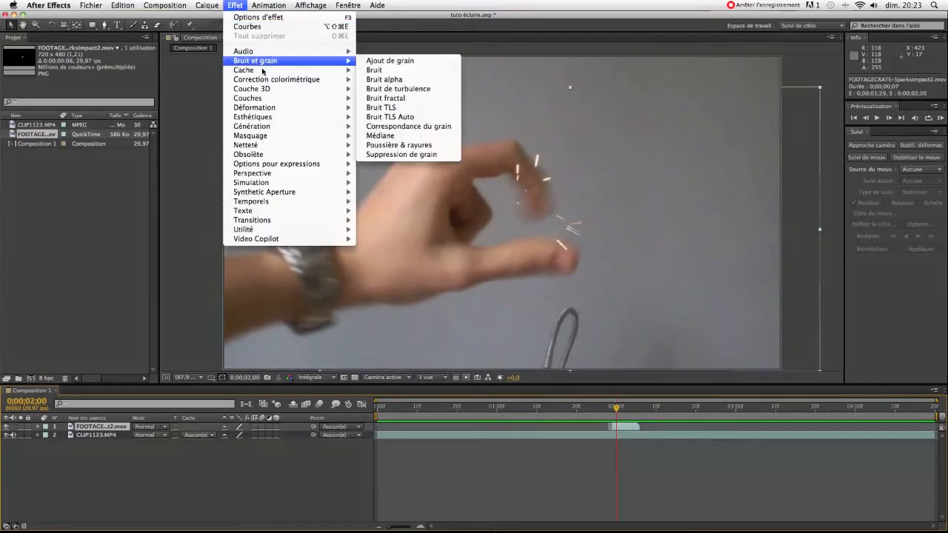
pyautogui.moveTo(326, 80)
pyautogui.click(388, 88)
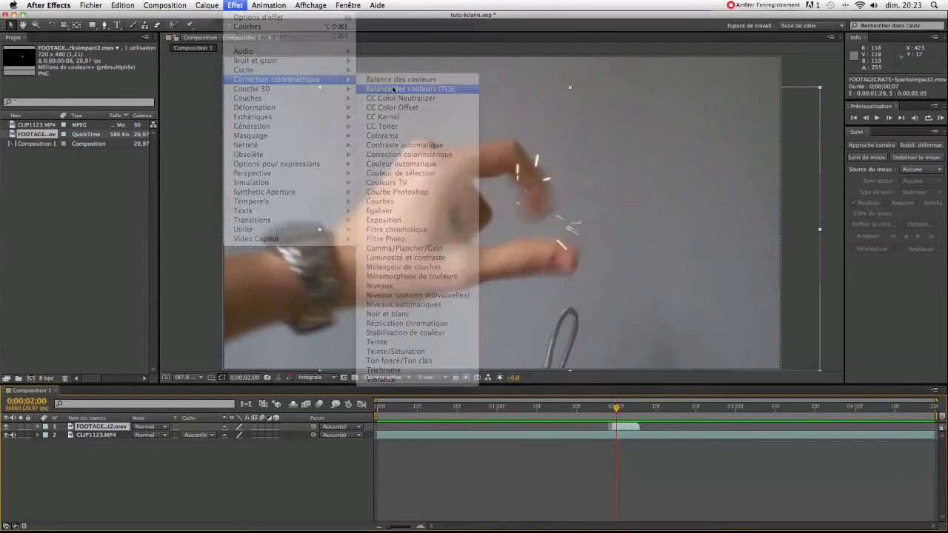
pyautogui.moveTo(108, 86); pyautogui.dragTo(103, 97)
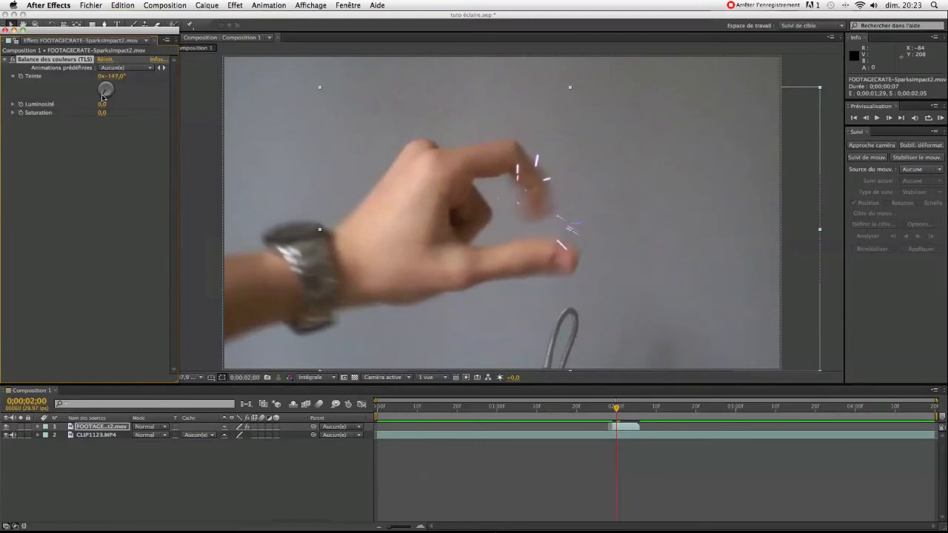
pyautogui.click(6, 31)
pyautogui.click(940, 118)
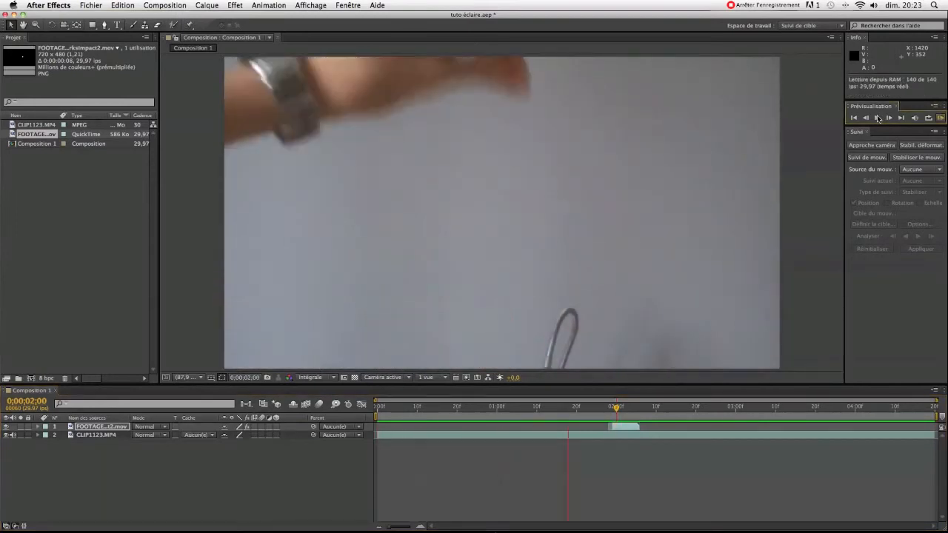
# Stop the preview, return to 0;00;01;29 and create an adjustment layer (Calque d'effets) above the sparks layer
pyautogui.press('space')
pyautogui.moveTo(764, 409); pyautogui.dragTo(613, 408)
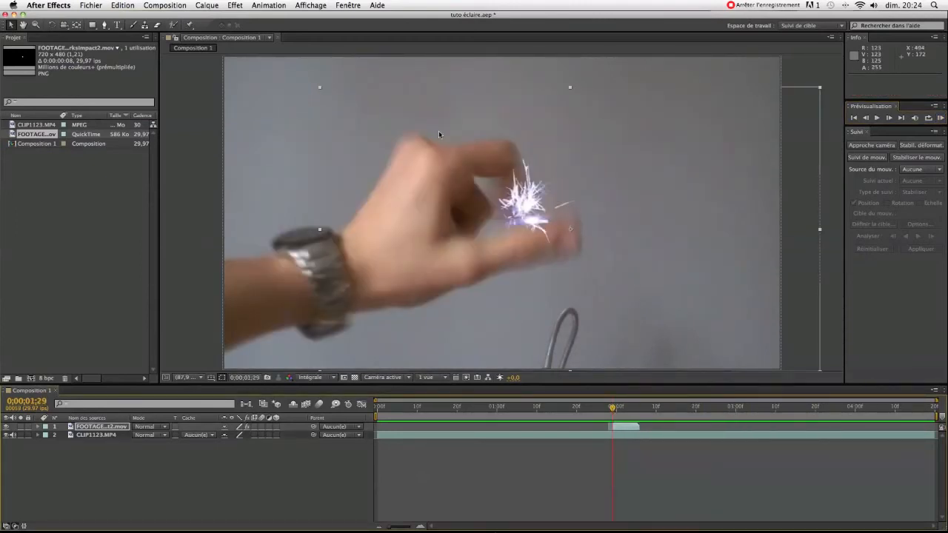
pyautogui.click(235, 5)
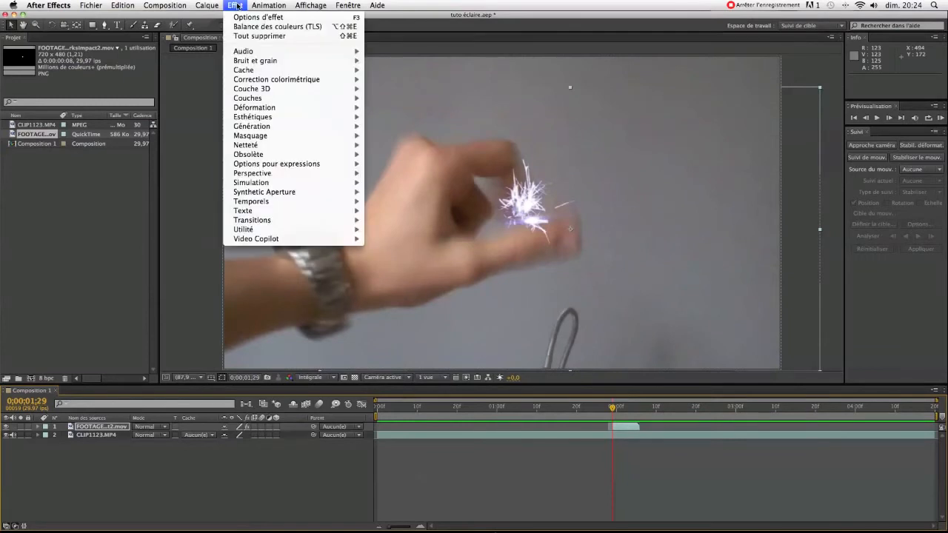
pyautogui.click(299, 481)
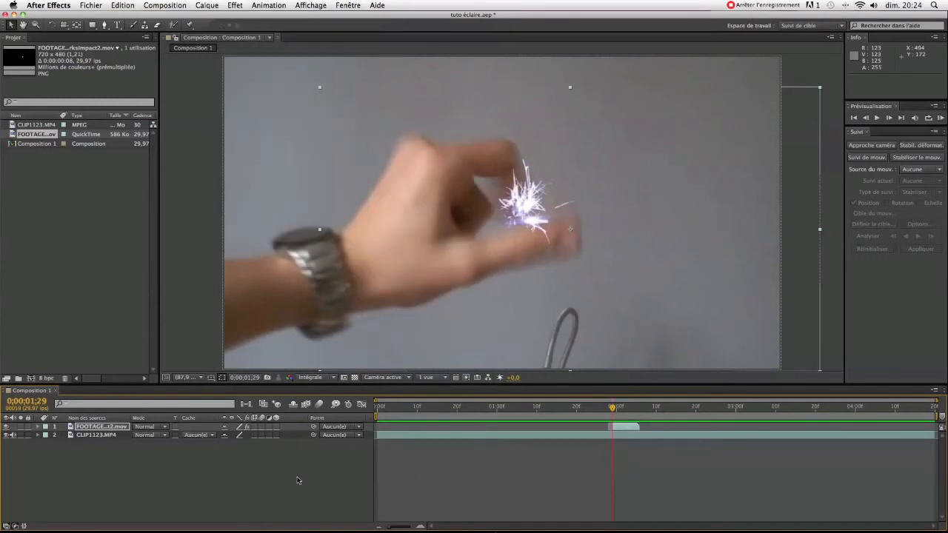
pyautogui.rightClick(228, 458)
pyautogui.moveTo(400, 429)
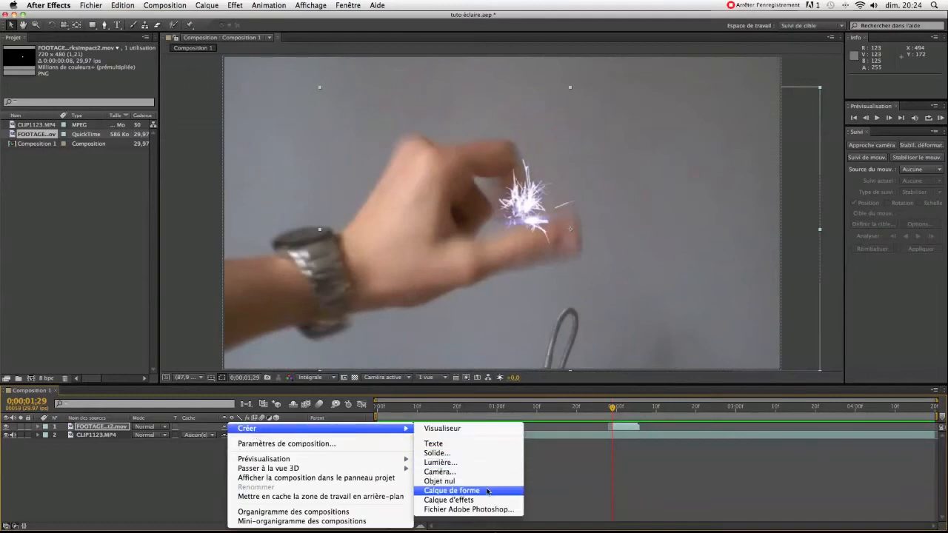
pyautogui.click(471, 505)
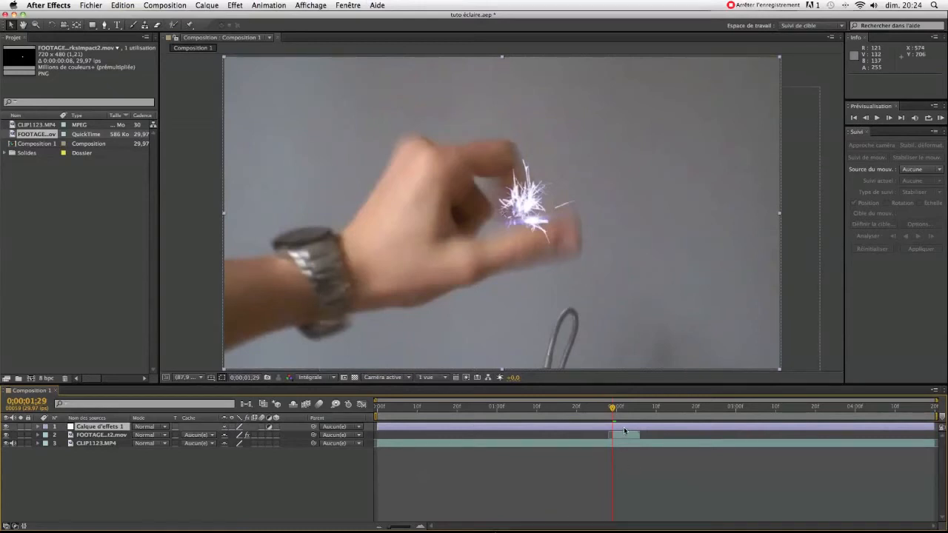
# Split the adjustment layer at 0;00;02;00 and delete the part before it
pyautogui.press('pagedown')
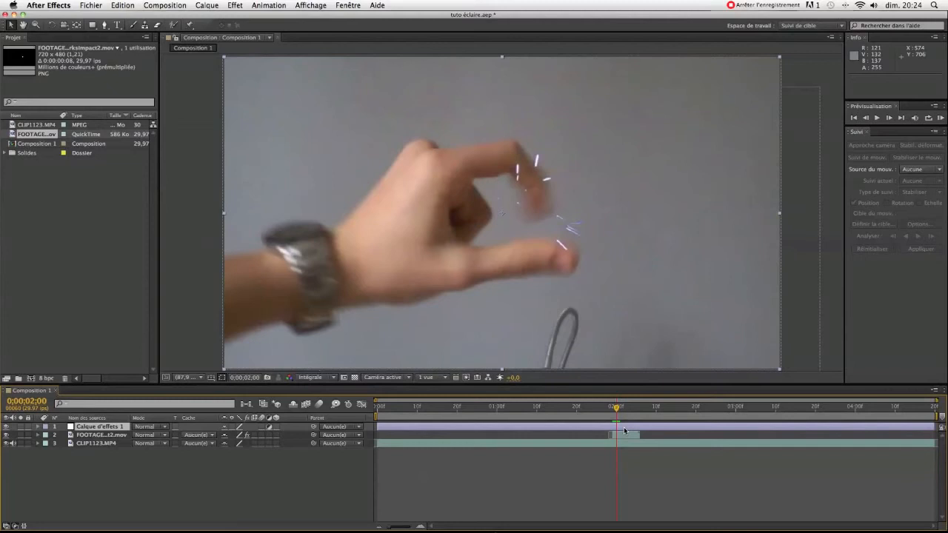
pyautogui.press('super+shift+d')
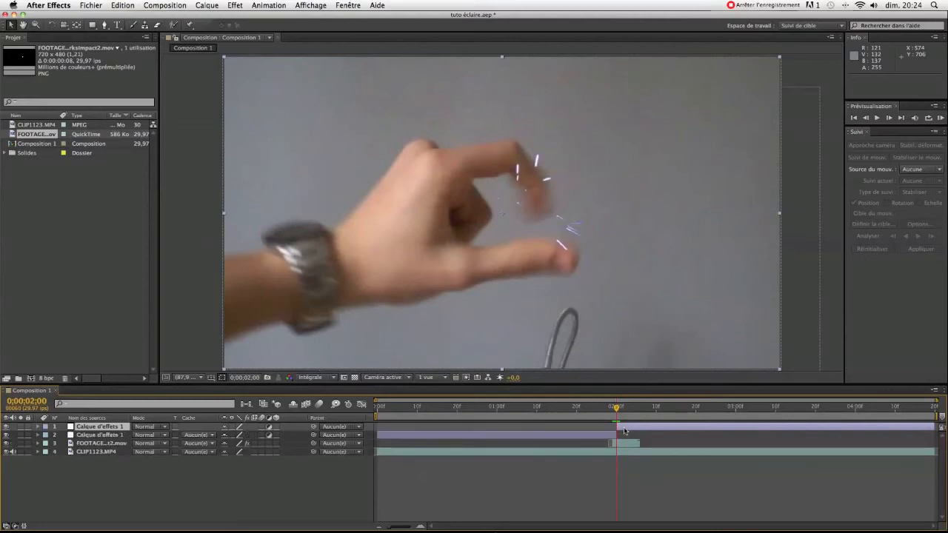
pyautogui.click(597, 437)
pyautogui.press('Delete')
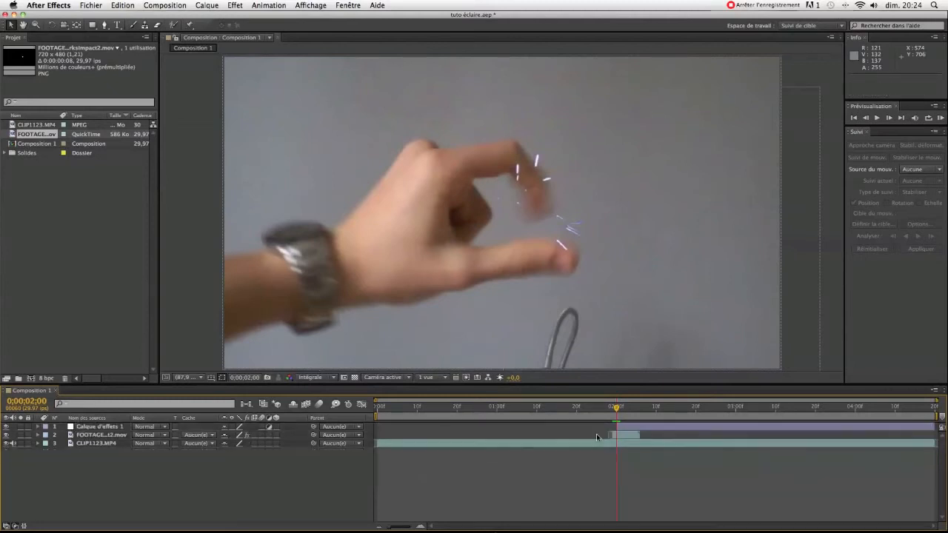
# Apply the Eclairs effect to the remaining adjustment layer
pyautogui.click(636, 428)
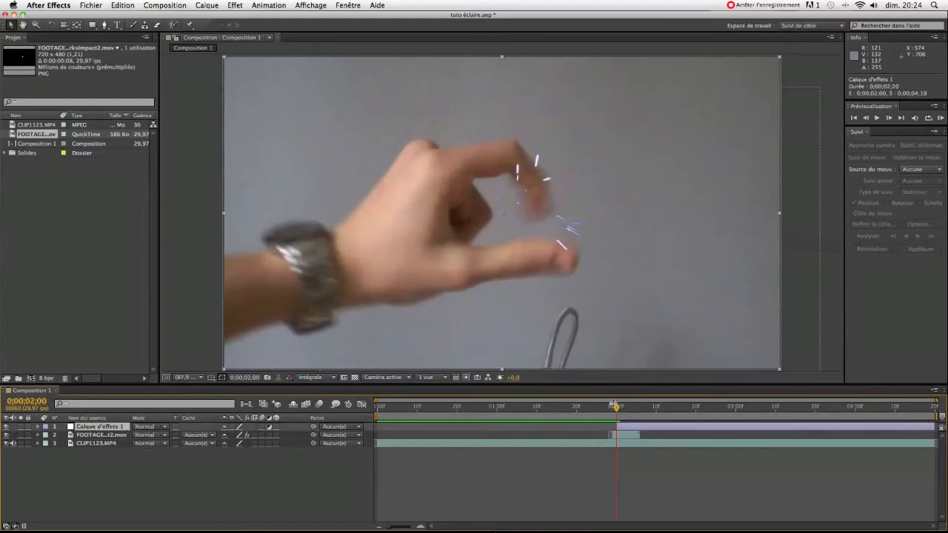
pyautogui.click(235, 5)
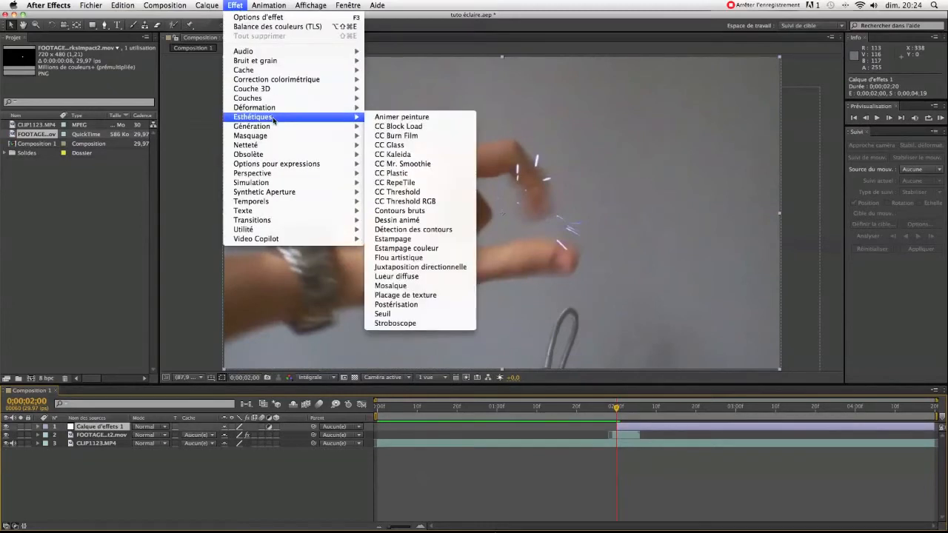
pyautogui.moveTo(273, 155)
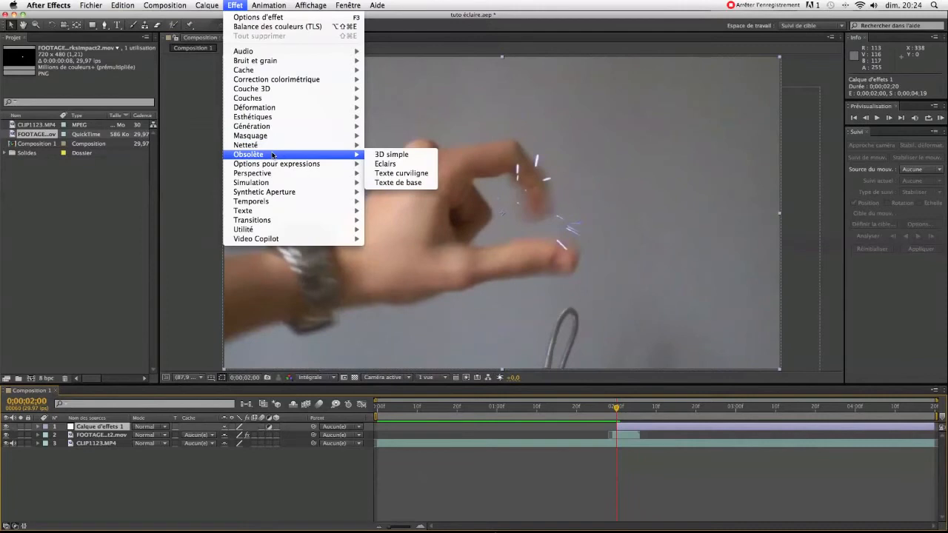
pyautogui.click(386, 164)
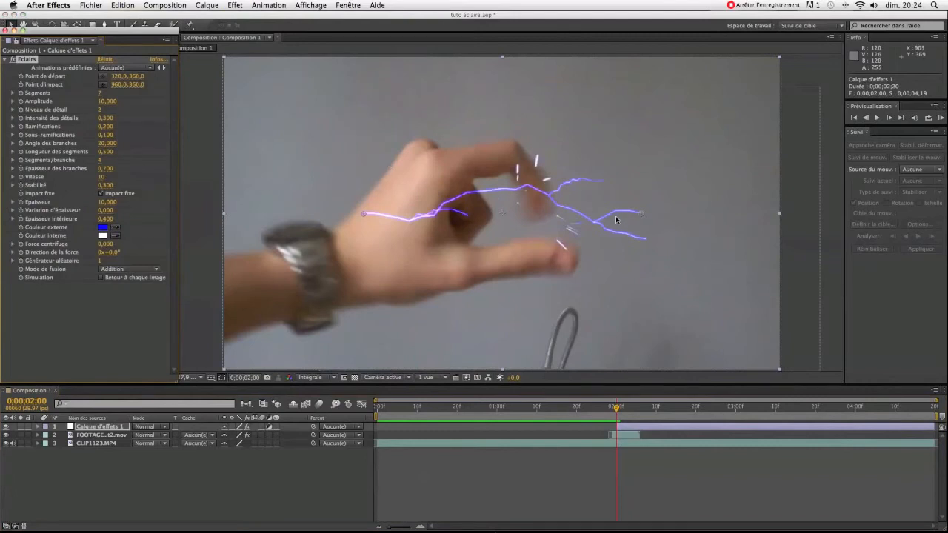
# Place the lightning between the fingertips, with its start point at about 756.8, 412.3 and its impact point at about 726.8, 364.5
pyautogui.moveTo(641, 214); pyautogui.dragTo(620, 174)
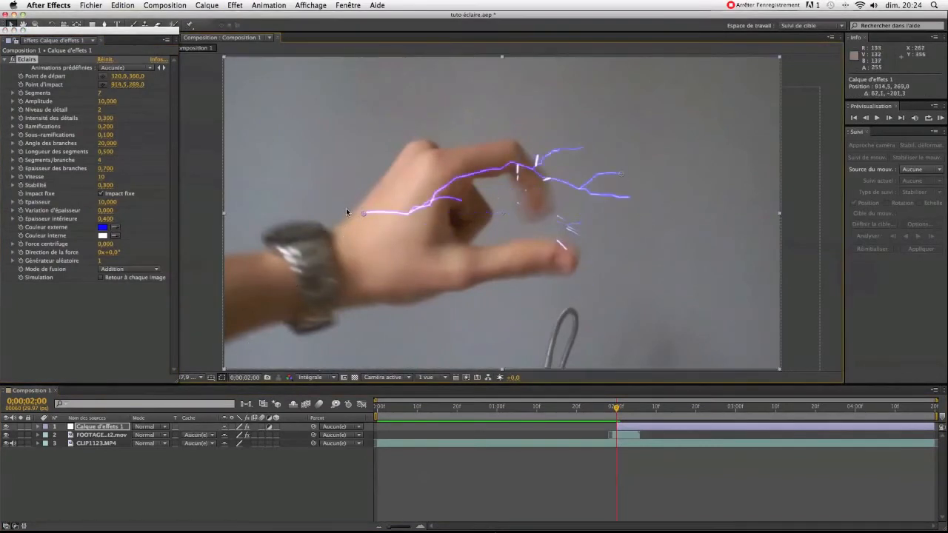
pyautogui.moveTo(363, 214); pyautogui.dragTo(542, 239)
pyautogui.moveTo(618, 173); pyautogui.dragTo(540, 217)
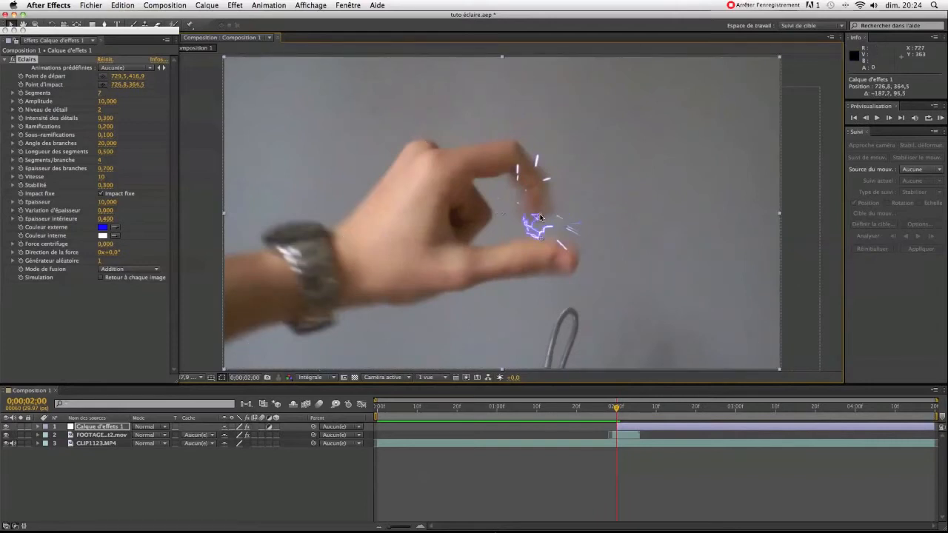
pyautogui.moveTo(544, 238); pyautogui.dragTo(552, 237)
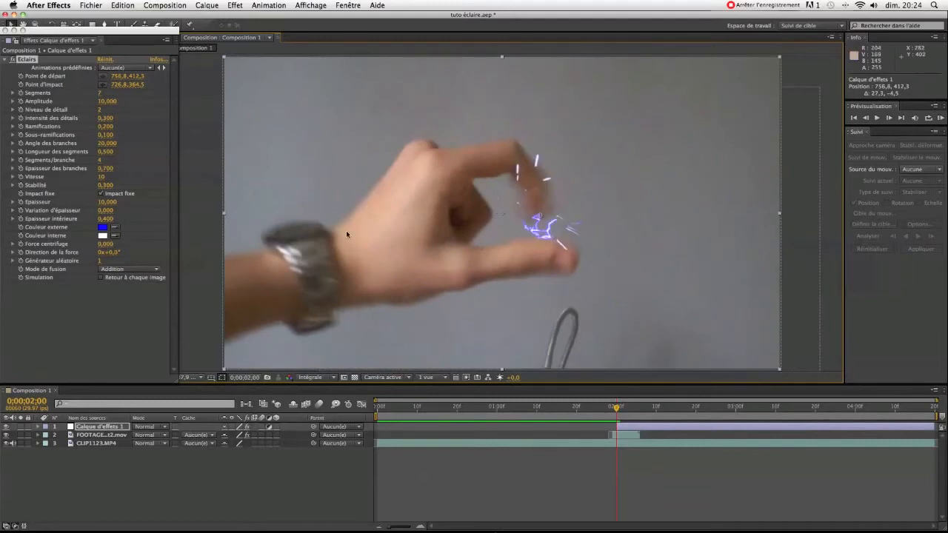
# Try bluer outer colours for the lightning, with hues of about 227°, 230° and 236°
pyautogui.click(105, 230)
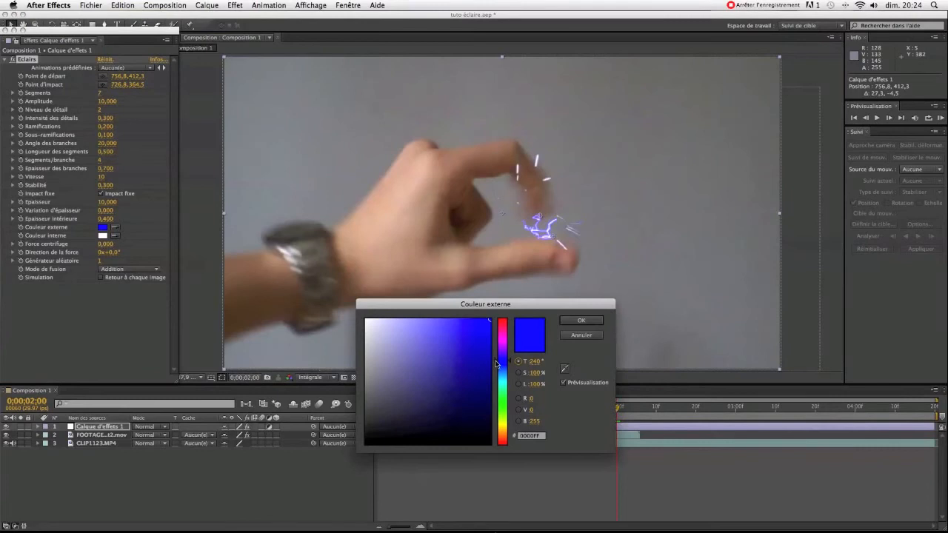
pyautogui.moveTo(497, 363); pyautogui.dragTo(496, 367)
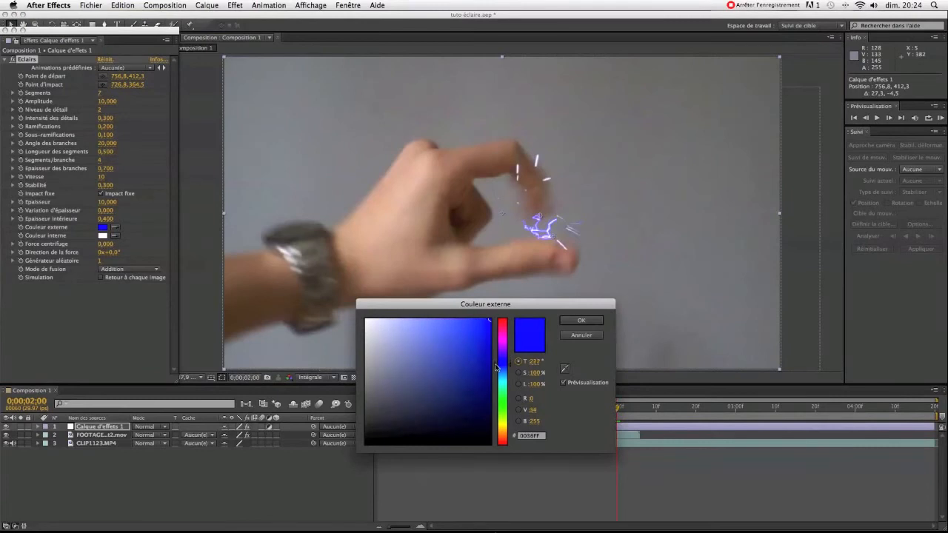
pyautogui.click(582, 319)
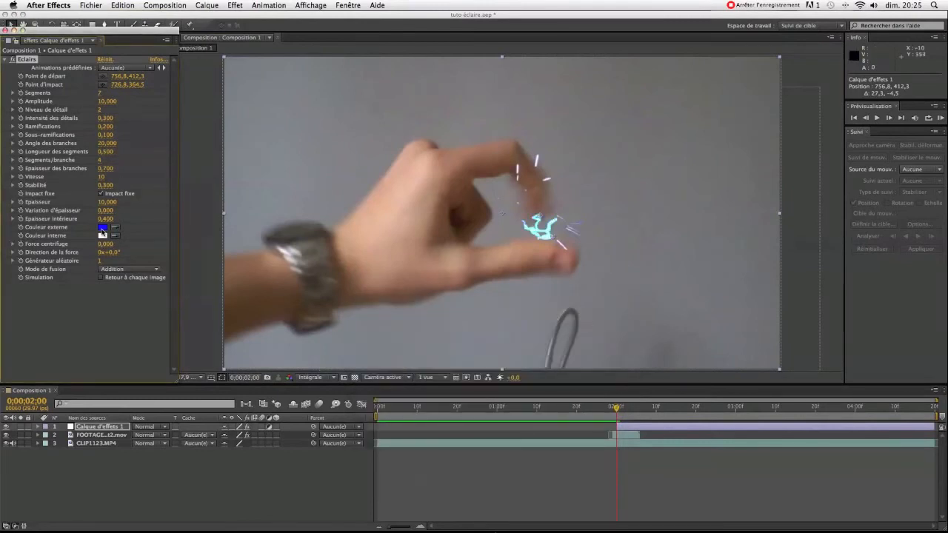
pyautogui.click(103, 227)
pyautogui.moveTo(496, 367); pyautogui.dragTo(496, 367)
pyautogui.click(590, 320)
pyautogui.click(103, 227)
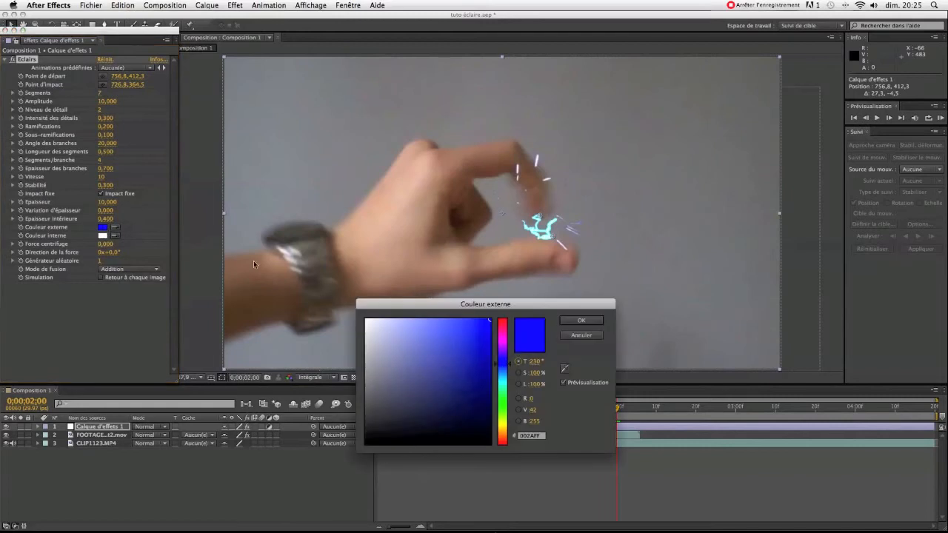
pyautogui.moveTo(495, 365); pyautogui.dragTo(496, 363)
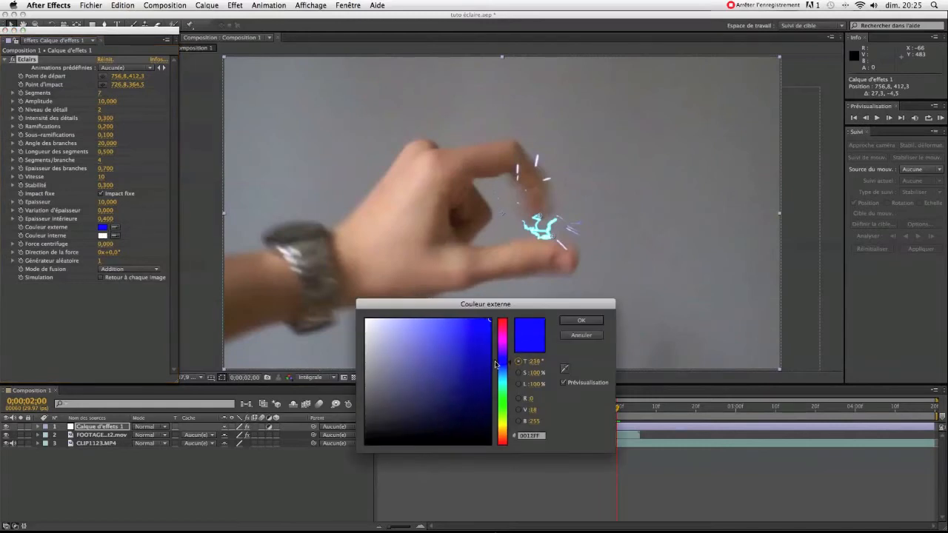
pyautogui.click(586, 321)
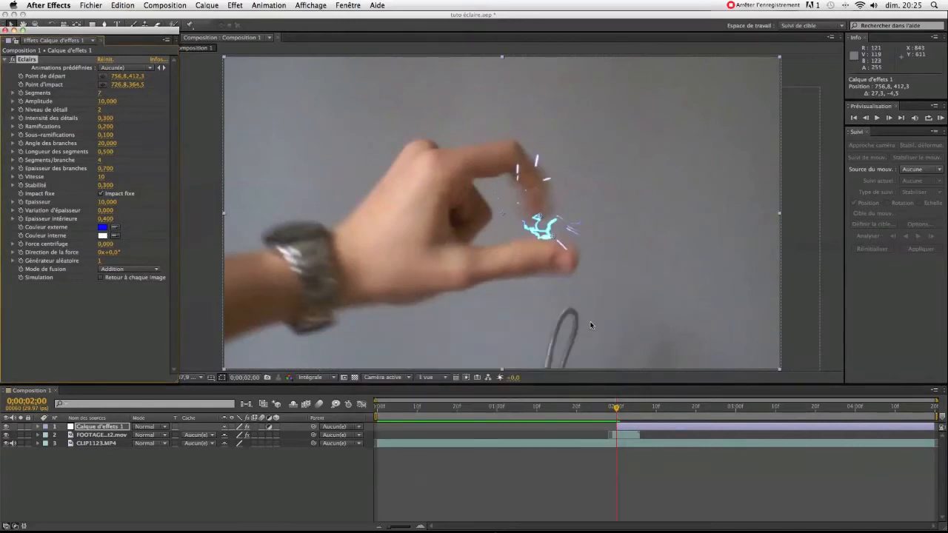
# Try the lightning's outer colour as pure blue (0000FF), followed by a hue of 234° (0018FF)
pyautogui.click(103, 227)
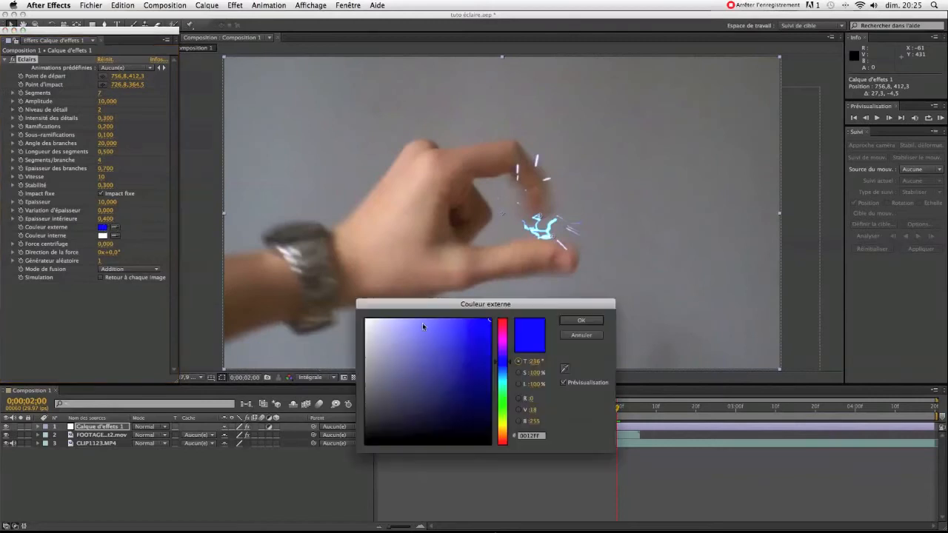
pyautogui.click(495, 363)
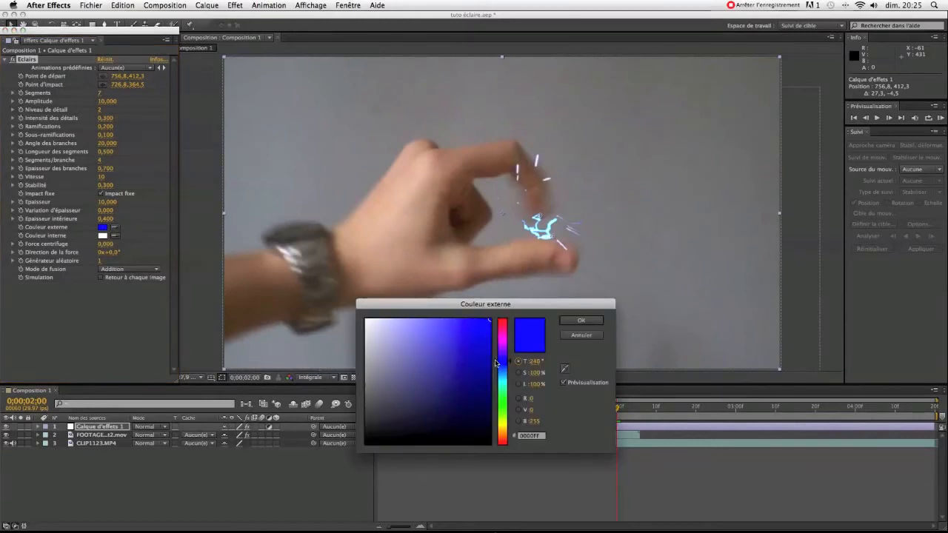
pyautogui.click(581, 321)
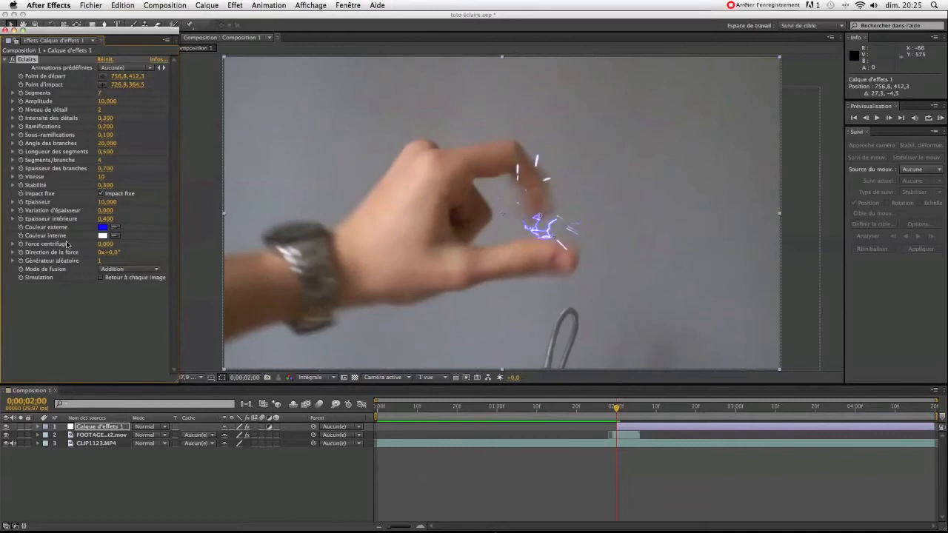
pyautogui.click(103, 227)
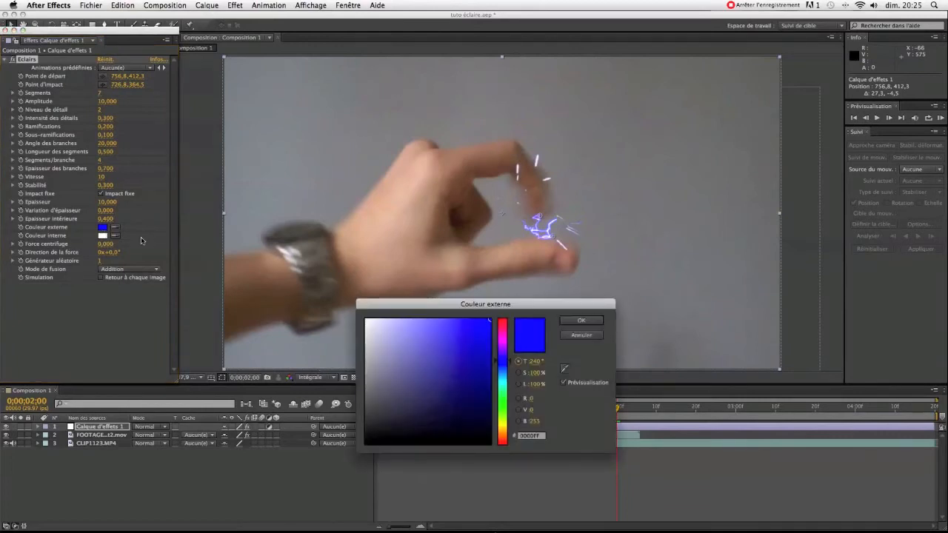
pyautogui.click(495, 365)
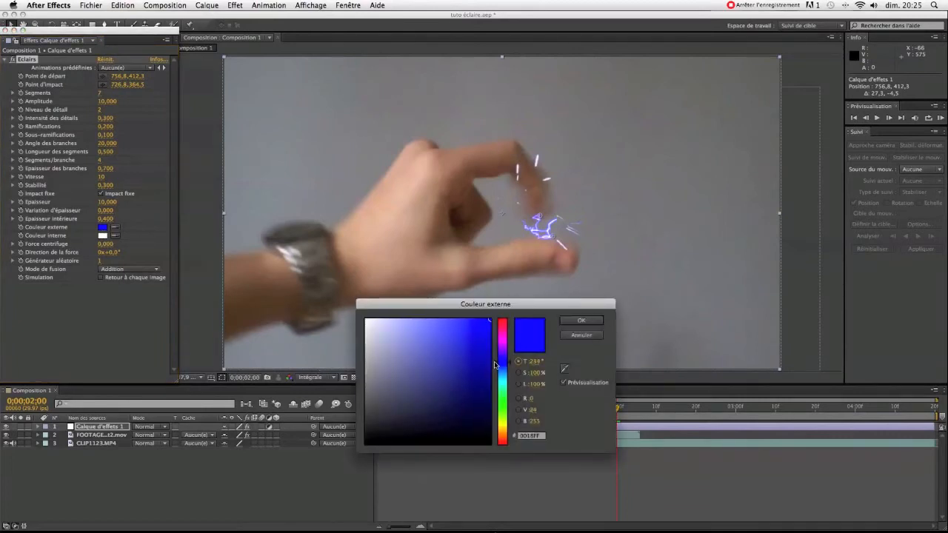
pyautogui.click(579, 322)
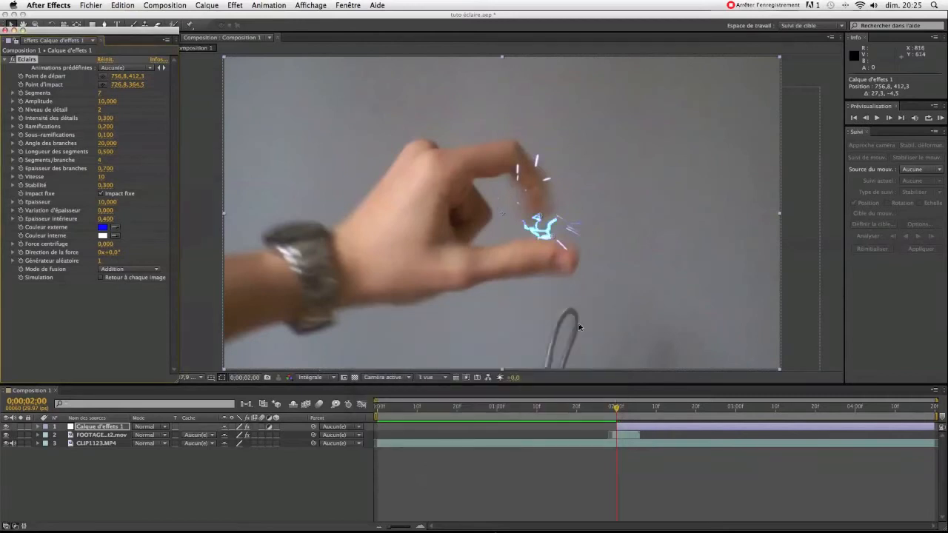
# Set the lightning's outer colour (Couleur externe) to a hue of 237° (000CFF)
pyautogui.click(103, 227)
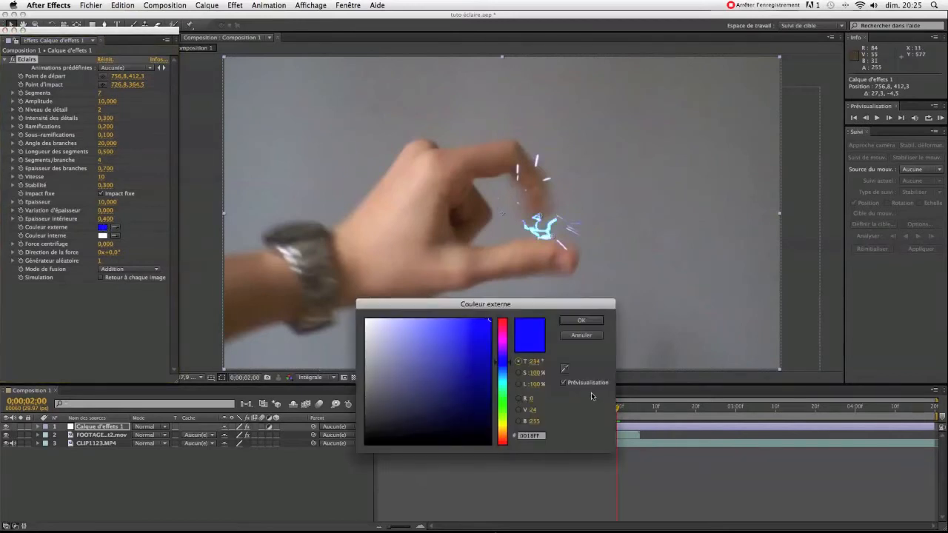
pyautogui.moveTo(509, 364); pyautogui.dragTo(510, 365)
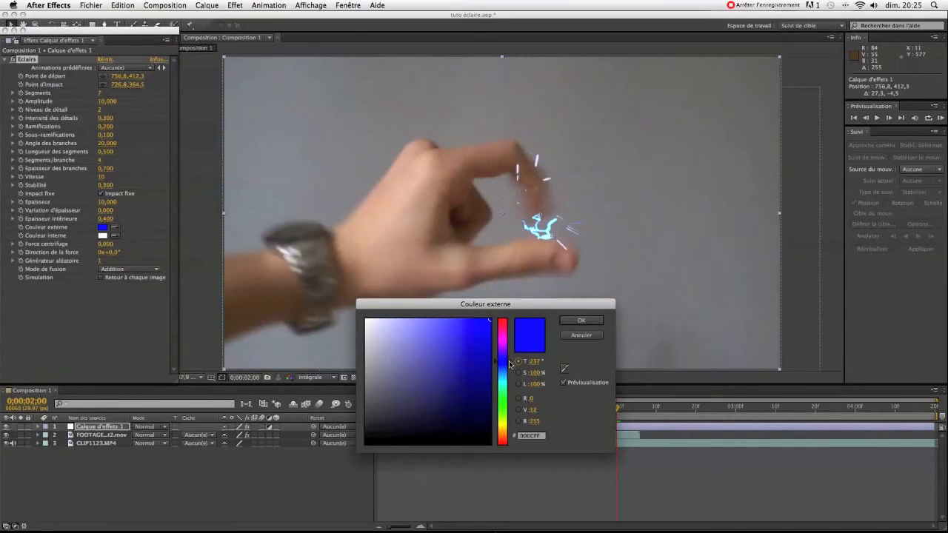
pyautogui.click(576, 324)
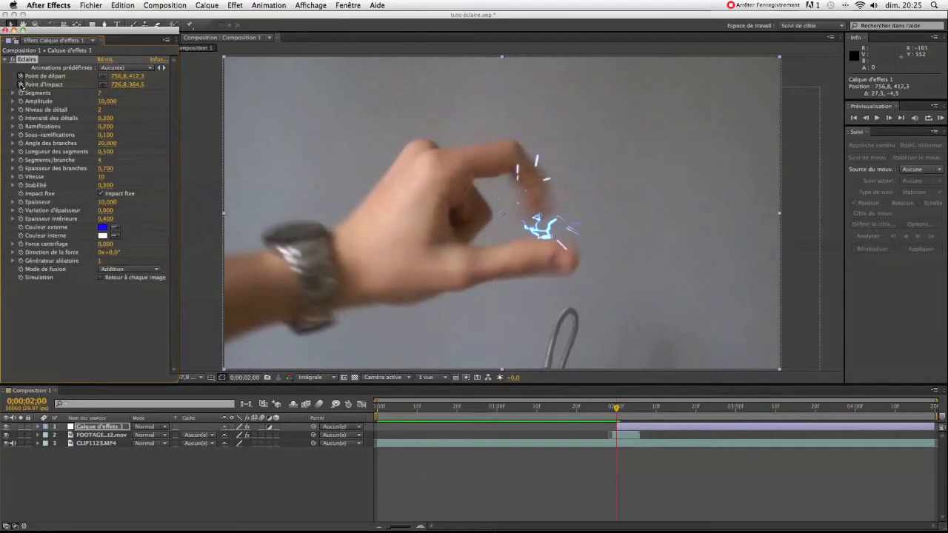
# Keyframe the lightning's end points from 0;00;02;00, moving the start to about 710, 392 and the impact to about 732, 196 at 0;00;02;03
pyautogui.press('pagedown')
pyautogui.press('pagedown')
pyautogui.press('pagedown')
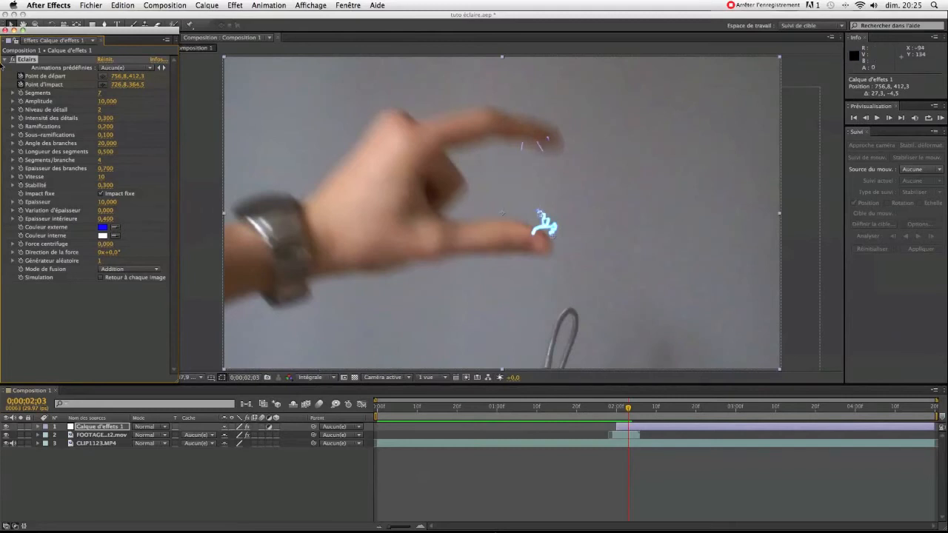
pyautogui.moveTo(546, 219); pyautogui.dragTo(543, 142)
pyautogui.moveTo(553, 234); pyautogui.dragTo(531, 228)
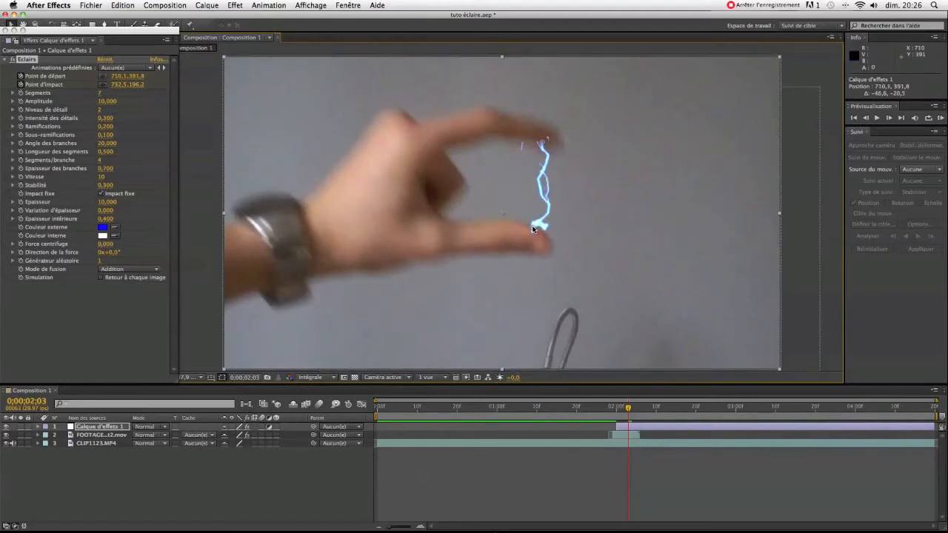
# At 0;00;02;02, move the lightning's start point to about 726.8, 413.5 and its impact point to about 740.9, 260.3 to follow the fingertips
pyautogui.press('pageup')
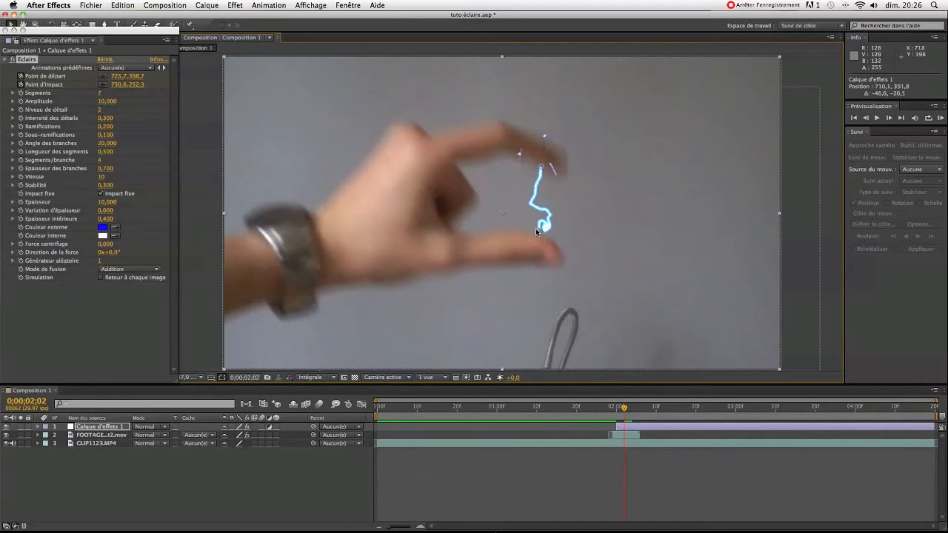
pyautogui.moveTo(539, 231); pyautogui.dragTo(540, 239)
pyautogui.moveTo(540, 167); pyautogui.dragTo(547, 172)
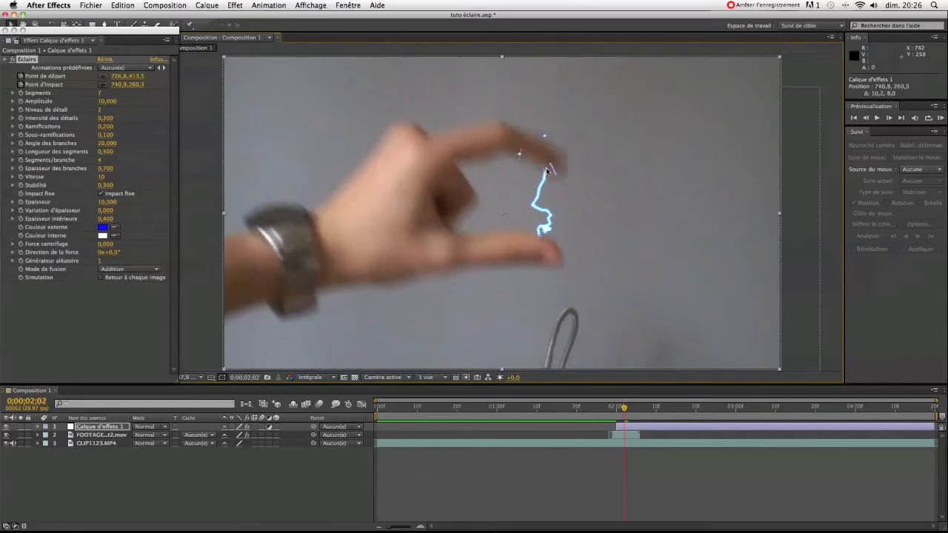
pyautogui.press('pageup')
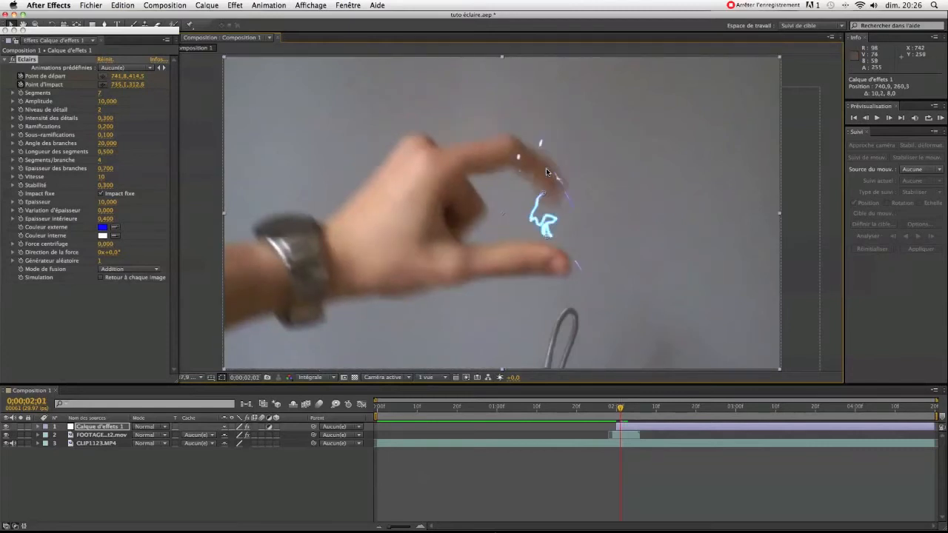
# At 0;00;02;01, move the lightning's start point to about 748.7, 437.3 on the thumb, and return to 0;00;02;00
pyautogui.moveTo(546, 229); pyautogui.dragTo(543, 237)
pyautogui.press('pagedown')
pyautogui.press('pagedown')
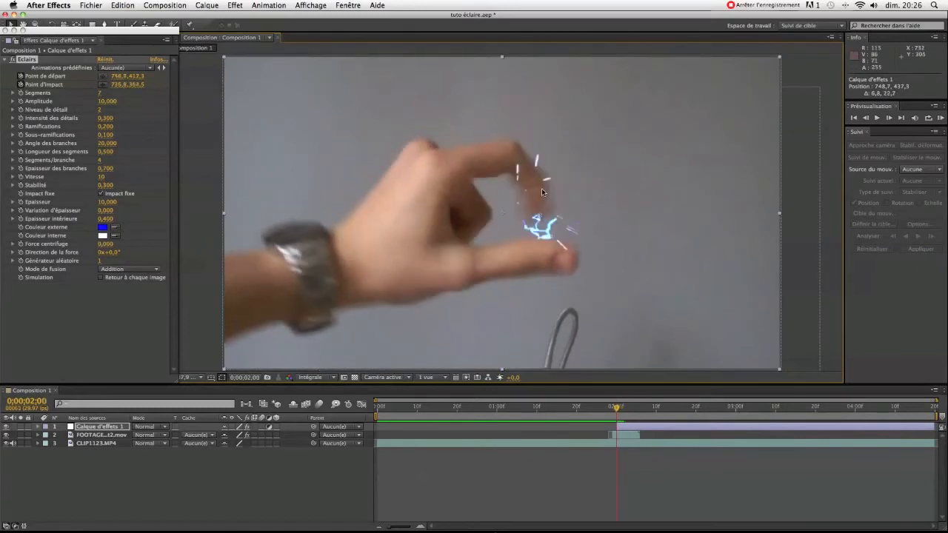
# At 0;00;02;04, move the lightning's start point to about 686.3, 371.4 and its impact point to about 690.4, 162.1
pyautogui.press('pagedown')
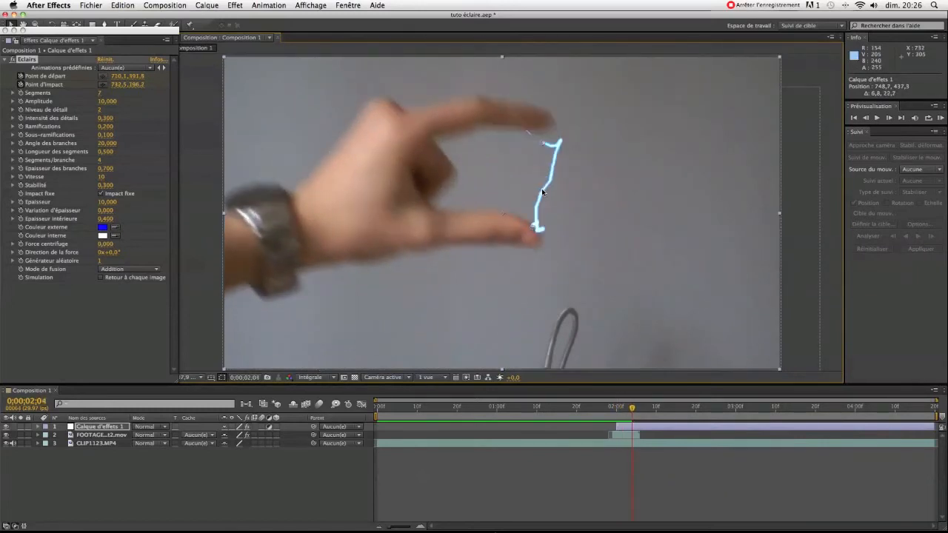
pyautogui.moveTo(541, 142); pyautogui.dragTo(523, 126)
pyautogui.moveTo(535, 230); pyautogui.dragTo(523, 220)
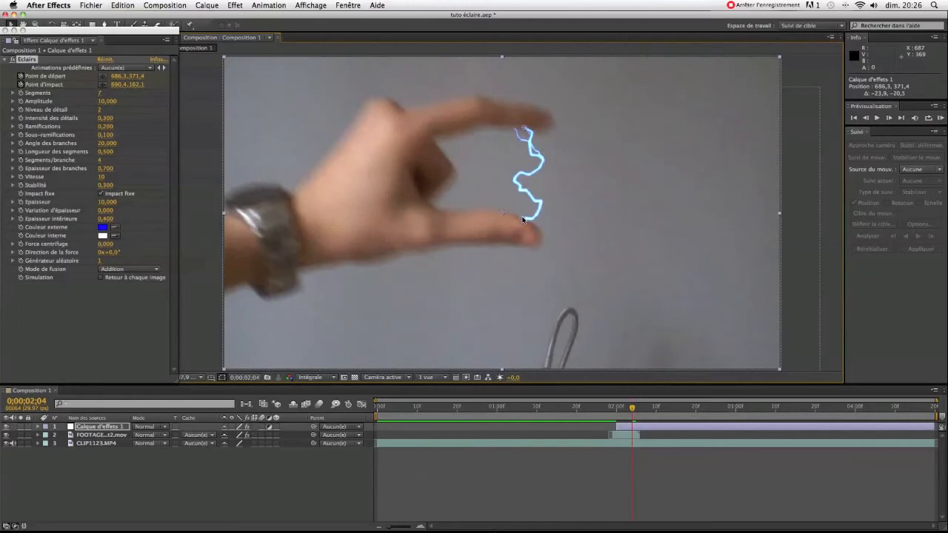
# At 0;00;02;06, move the lightning's start point to about 641.9, 345.2 and its impact point to about 662.0, 117.7
pyautogui.press('pagedown')
pyautogui.press('pagedown')
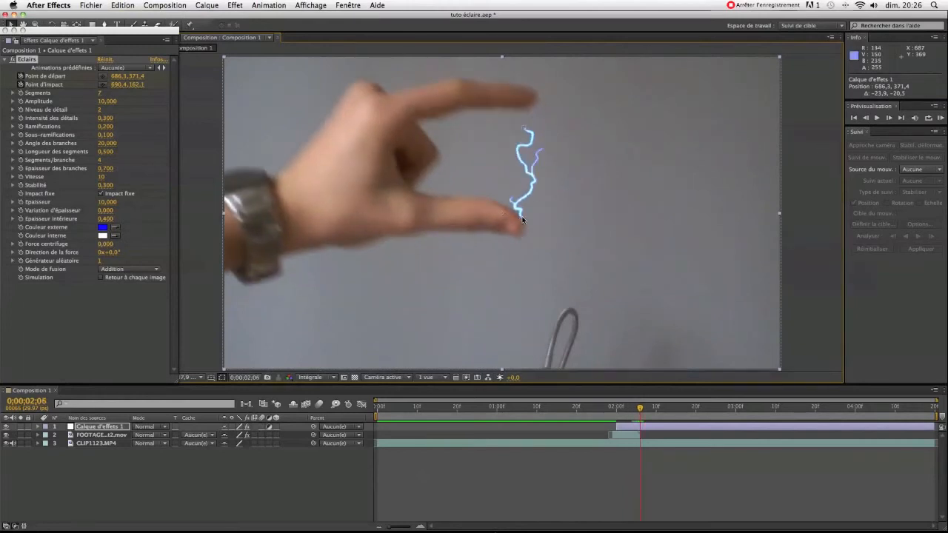
pyautogui.moveTo(524, 134); pyautogui.dragTo(512, 107)
pyautogui.moveTo(519, 228); pyautogui.dragTo(503, 211)
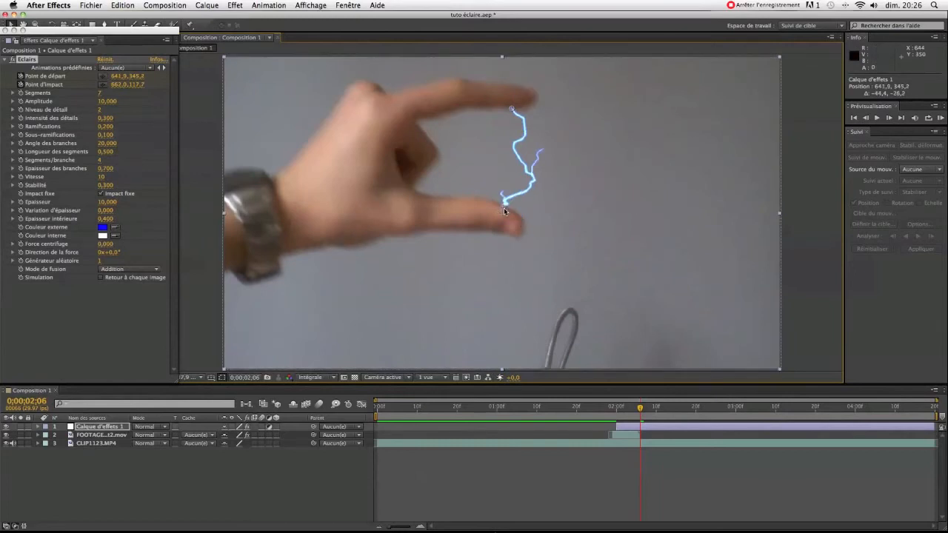
# At 0;00;02;09, move the lightning's start point to about 600.9, 308.8 and its impact point to about 629.0, 85.9
pyautogui.press('pagedown')
pyautogui.press('pagedown')
pyautogui.press('pagedown')
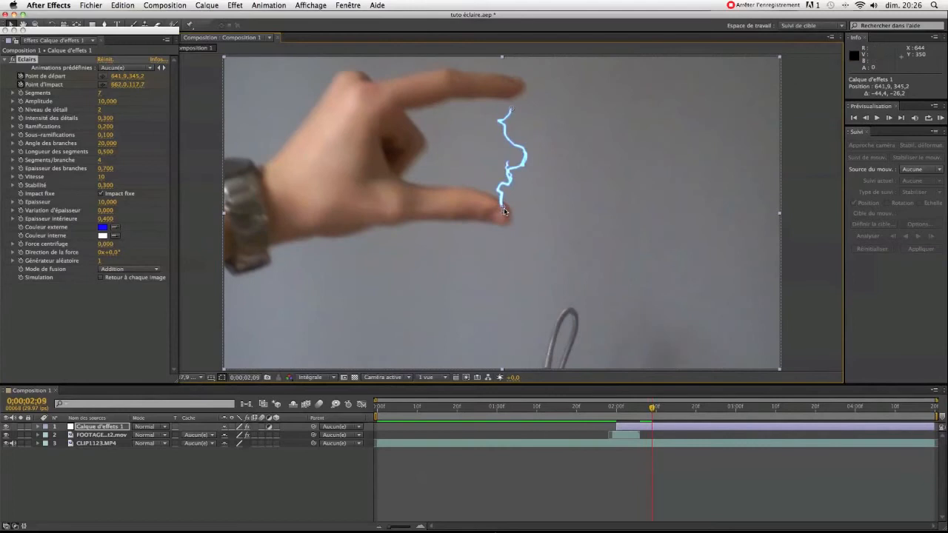
pyautogui.moveTo(514, 109); pyautogui.dragTo(499, 94)
pyautogui.moveTo(502, 211); pyautogui.dragTo(484, 191)
# Advance about three frames and move the lightning's start point to about 573.6, 308.8 and its impact point to about 608.5, 79.1
pyautogui.press('pagedown')
pyautogui.press('pagedown')
pyautogui.press('pagedown')
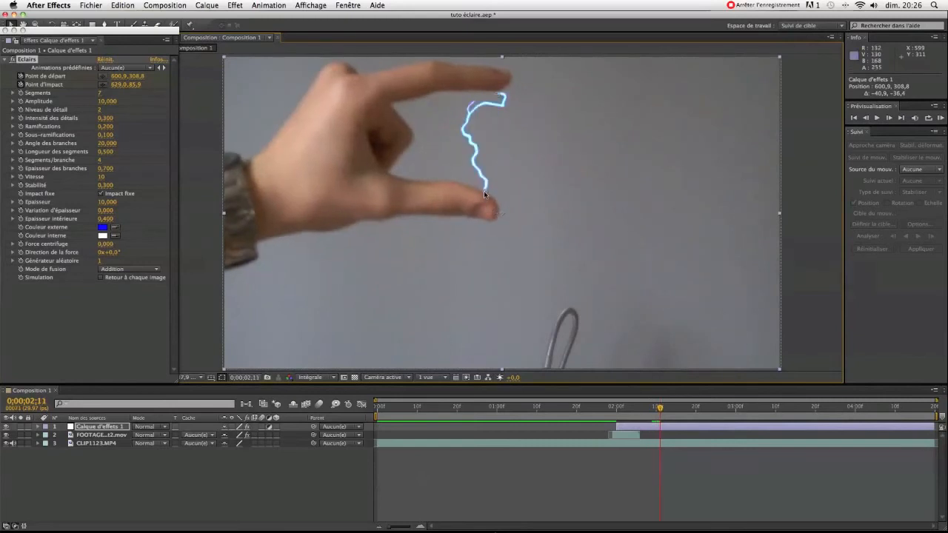
pyautogui.moveTo(496, 93); pyautogui.dragTo(490, 92)
pyautogui.moveTo(484, 196); pyautogui.dragTo(473, 196)
# At 0;00;02;15, move the lightning's start point to about 564.3, 329.3 and its impact point to about 606.3, 96.1
pyautogui.press('pagedown')
pyautogui.press('pagedown')
pyautogui.press('pagedown')
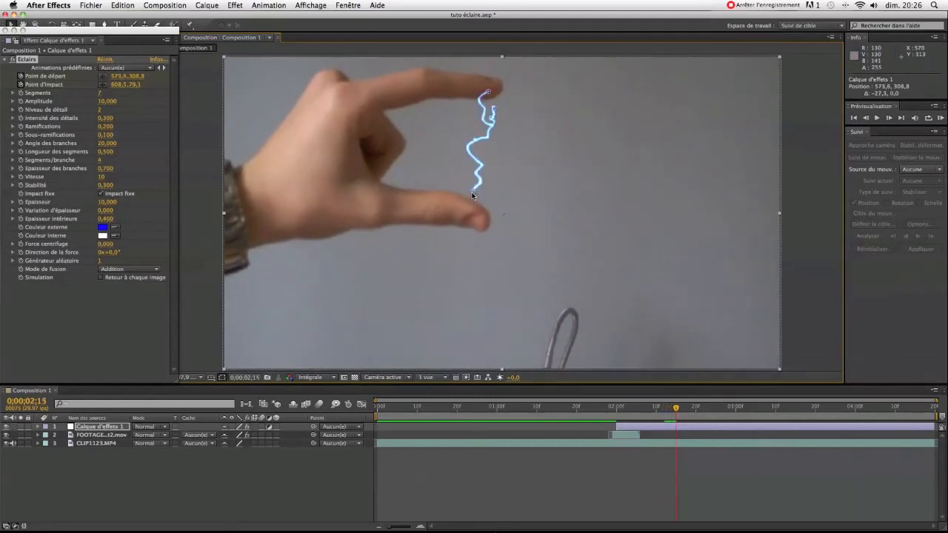
pyautogui.moveTo(472, 193); pyautogui.dragTo(468, 200)
pyautogui.moveTo(490, 95); pyautogui.dragTo(489, 104)
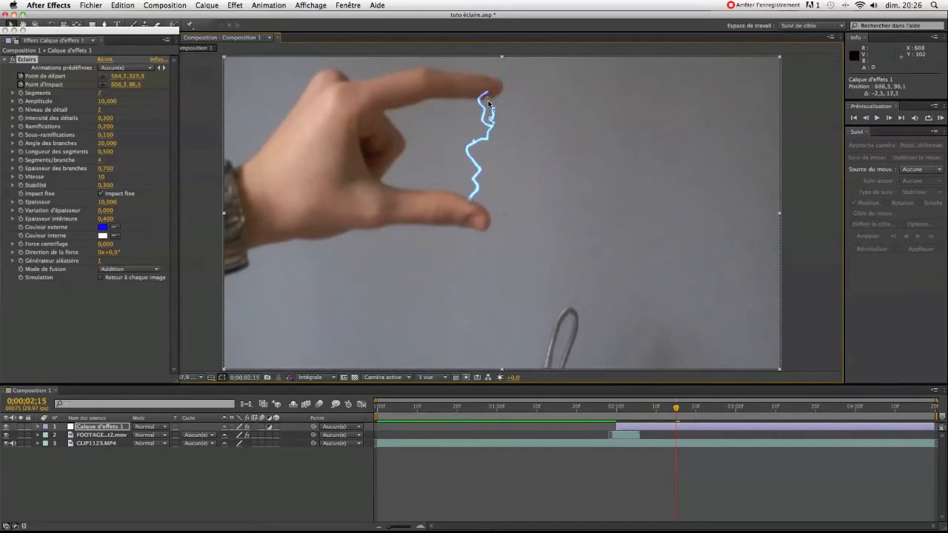
# At 0;00;02;18, move the lightning's start point to about 558.9, 344.1 and its impact point to about 606.3, 118.9
pyautogui.press('pagedown')
pyautogui.press('pagedown')
pyautogui.press('pagedown')
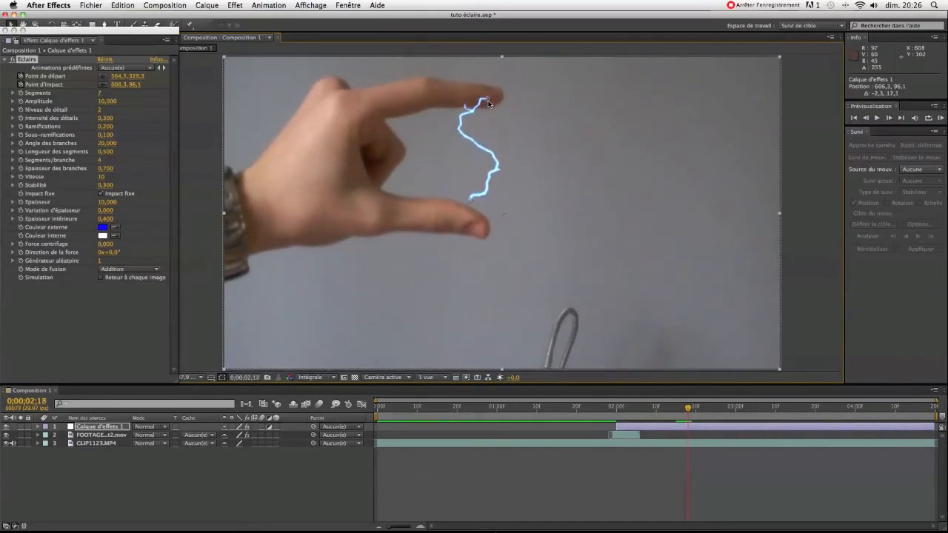
pyautogui.moveTo(469, 198); pyautogui.dragTo(467, 205)
pyautogui.moveTo(487, 102); pyautogui.dragTo(487, 111)
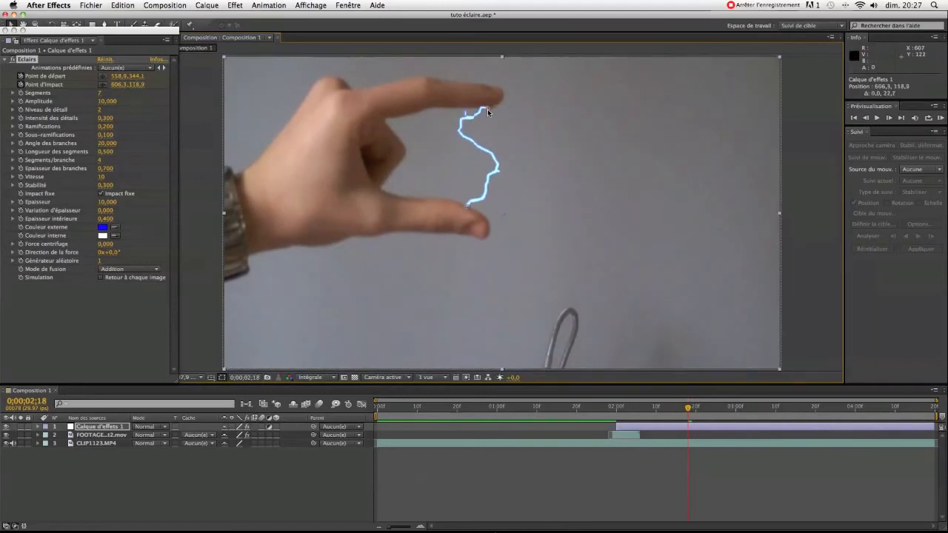
# At 0;00;02;21, move the lightning's start point to about 564.5, 366.8 and its impact point to about 607.4, 134.8
pyautogui.press('pagedown')
pyautogui.press('pagedown')
pyautogui.press('pagedown')
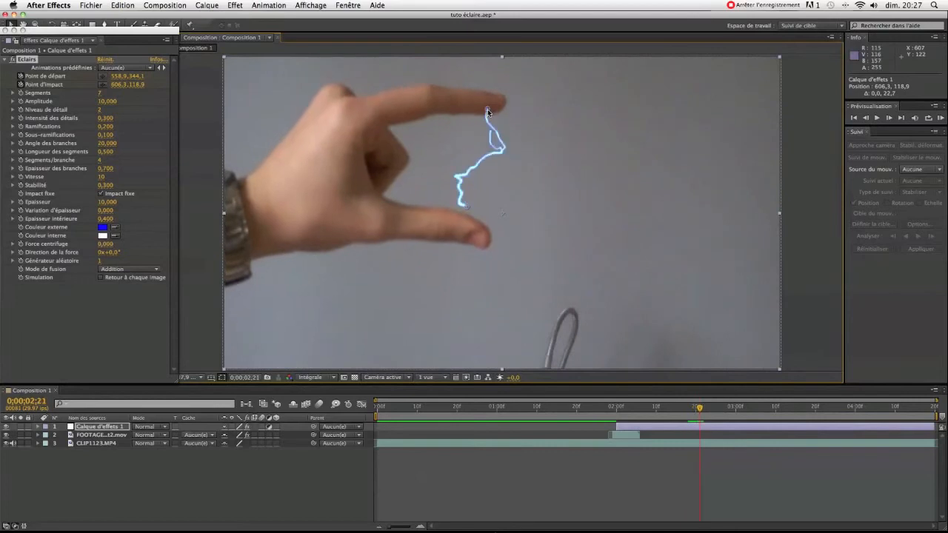
pyautogui.moveTo(468, 209); pyautogui.dragTo(470, 215)
pyautogui.moveTo(487, 108); pyautogui.dragTo(486, 116)
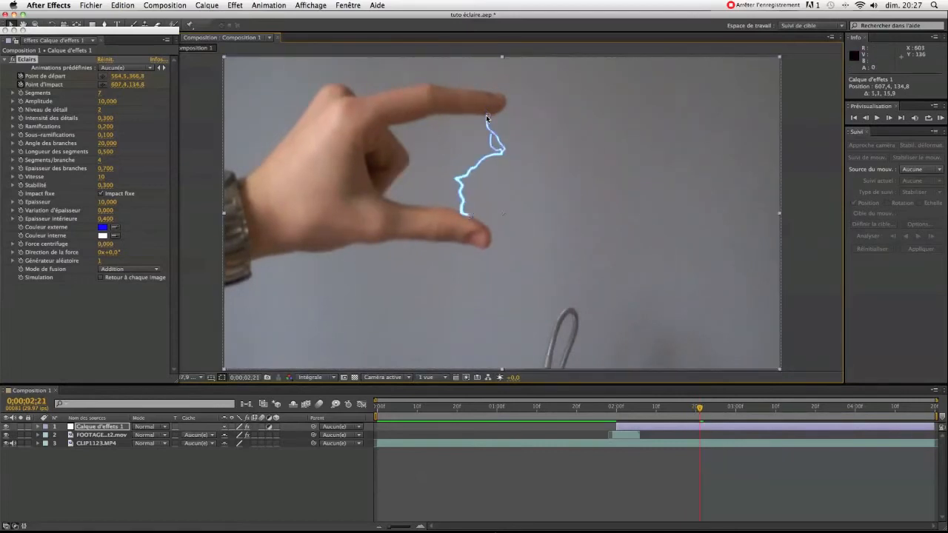
# At 0;00;02;24, move the lightning's start point to about 572.5, 368.0 and its impact point to about 614.2, 137.1
pyautogui.press('pagedown')
pyautogui.press('pagedown')
pyautogui.press('pagedown')
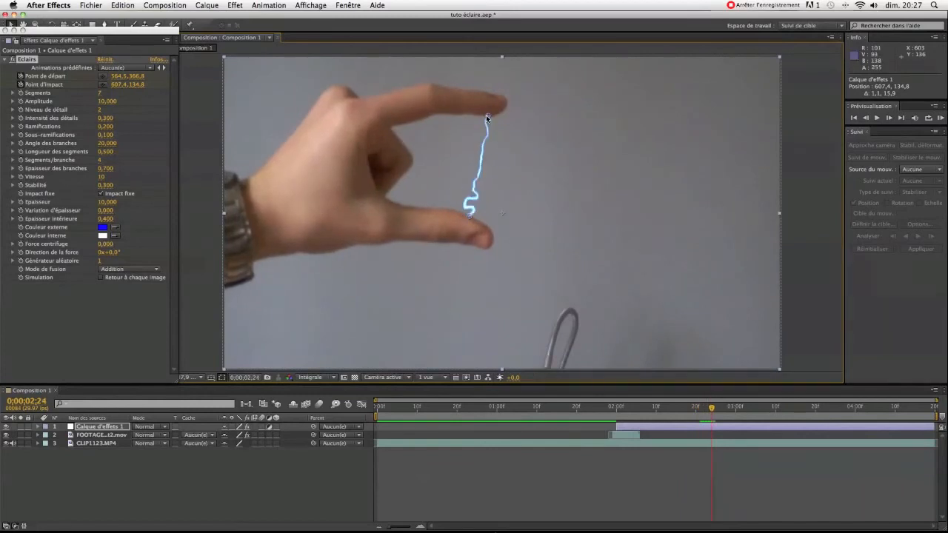
pyautogui.moveTo(470, 216); pyautogui.dragTo(474, 217)
pyautogui.moveTo(488, 117); pyautogui.dragTo(491, 116)
# At 0;00;02;27, move the lightning's start point to about 582.7, 371.4 and its impact point to about 621.0, 135.9
pyautogui.press('space')
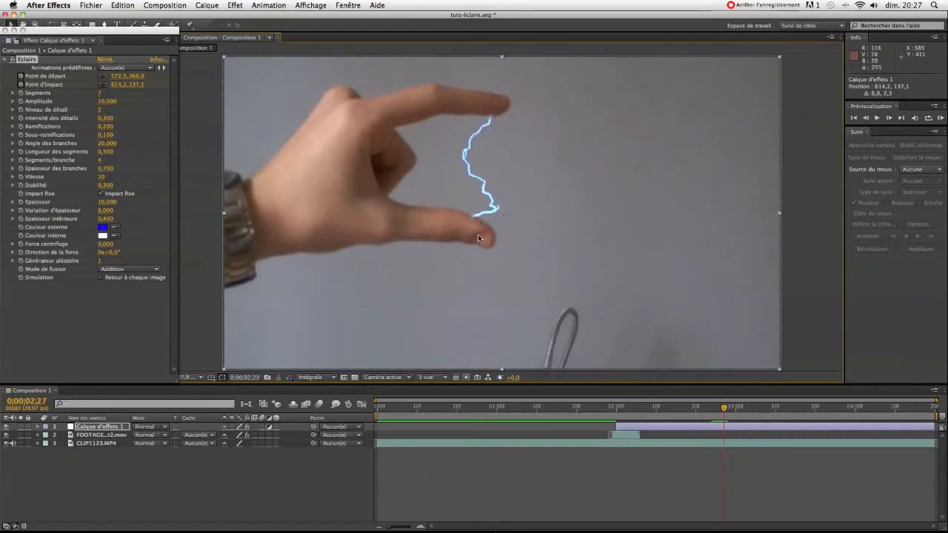
pyautogui.moveTo(472, 217); pyautogui.dragTo(474, 217)
pyautogui.moveTo(476, 218); pyautogui.dragTo(477, 218)
pyautogui.moveTo(494, 115); pyautogui.dragTo(496, 114)
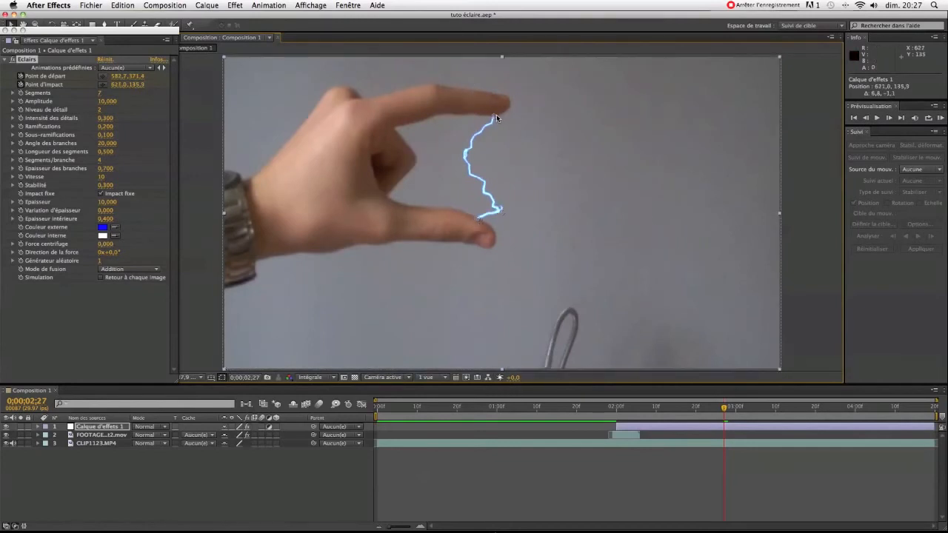
# At 0;00;03;00, move the lightning's impact point to about 630.1, 124.5 and its start point to about 587.3, 363.4
pyautogui.press('pagedown')
pyautogui.press('pagedown')
pyautogui.press('pagedown')
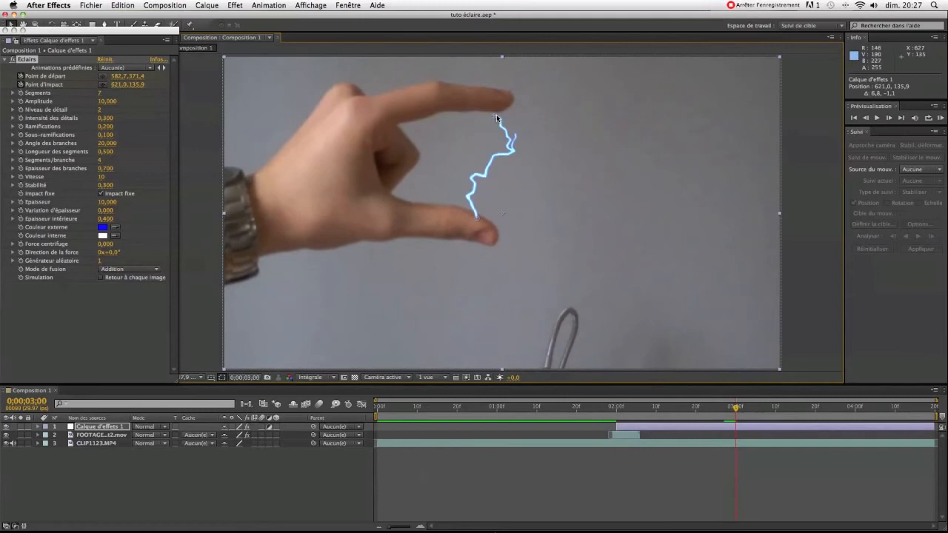
pyautogui.moveTo(496, 114); pyautogui.dragTo(501, 109)
pyautogui.moveTo(478, 216); pyautogui.dragTo(479, 214)
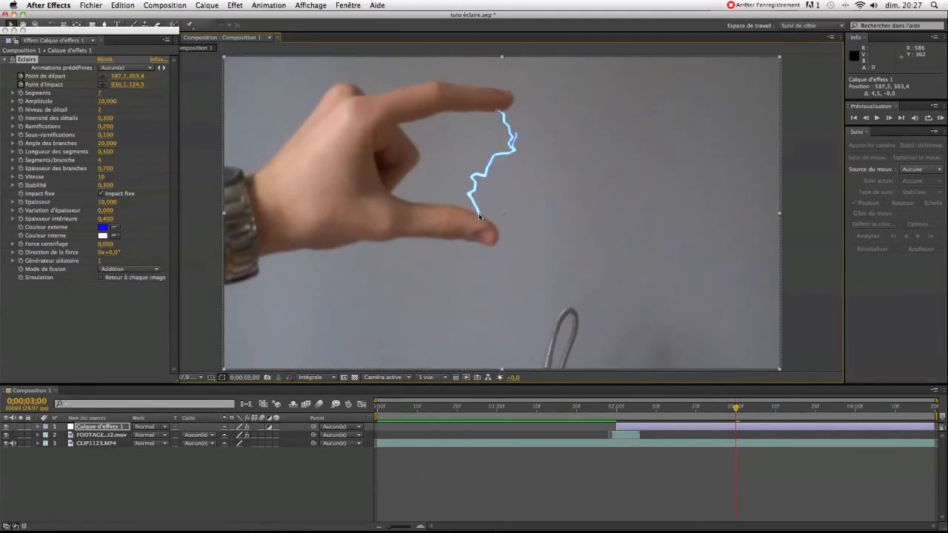
# At 0;00;03;03, move the lightning's impact point to about 633.6, 100.7 and its start point to about 587.3, 350.9
pyautogui.press('pagedown')
pyautogui.press('pagedown')
pyautogui.press('pagedown')
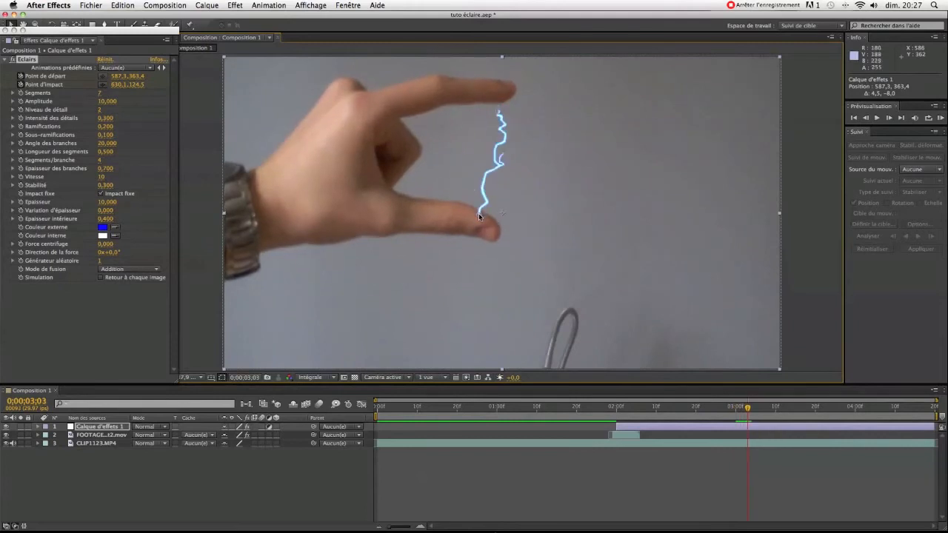
pyautogui.moveTo(501, 105); pyautogui.dragTo(499, 101)
pyautogui.moveTo(480, 217); pyautogui.dragTo(480, 213)
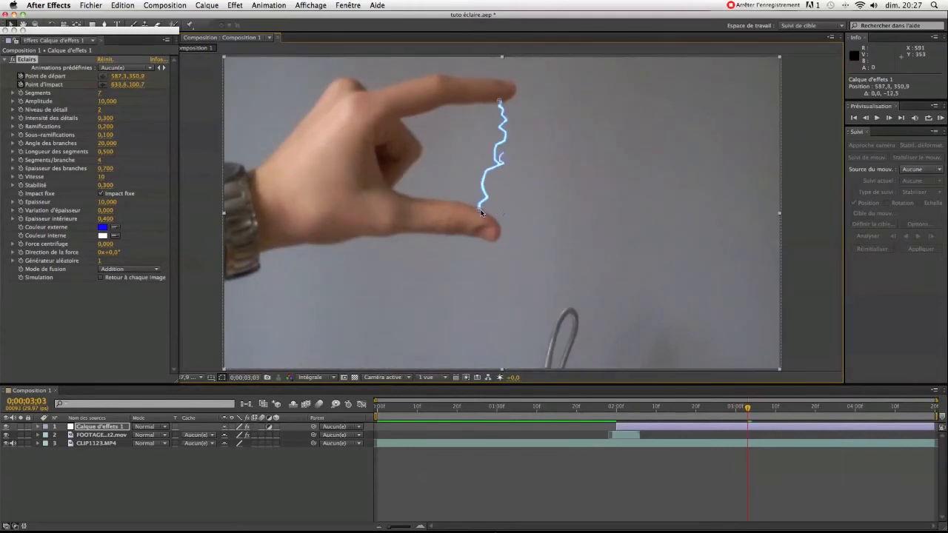
# At 0;00;03;06, move the lightning's impact point to about 642.7, 81.3 and its start point to about 586.2, 338.4
pyautogui.press('pagedown')
pyautogui.press('pagedown')
pyautogui.press('pagedown')
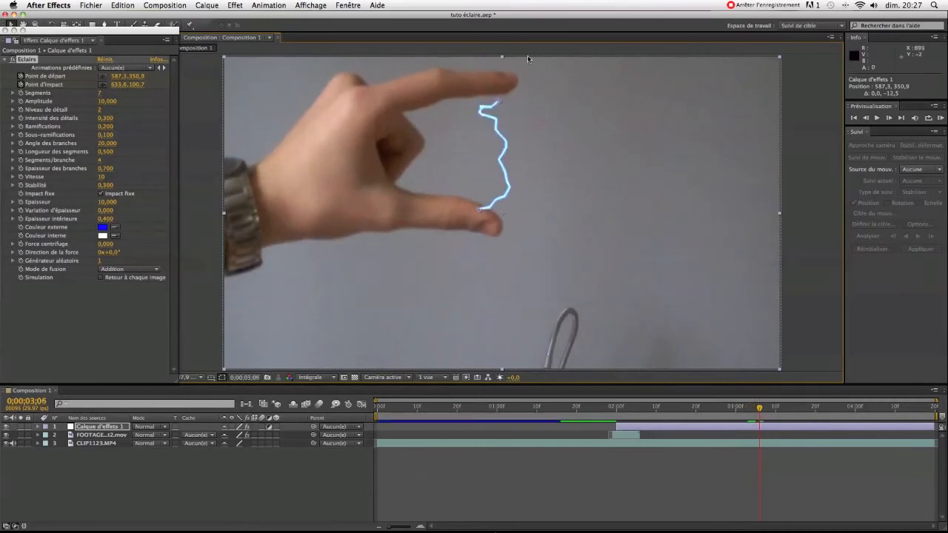
pyautogui.moveTo(501, 106); pyautogui.dragTo(503, 93)
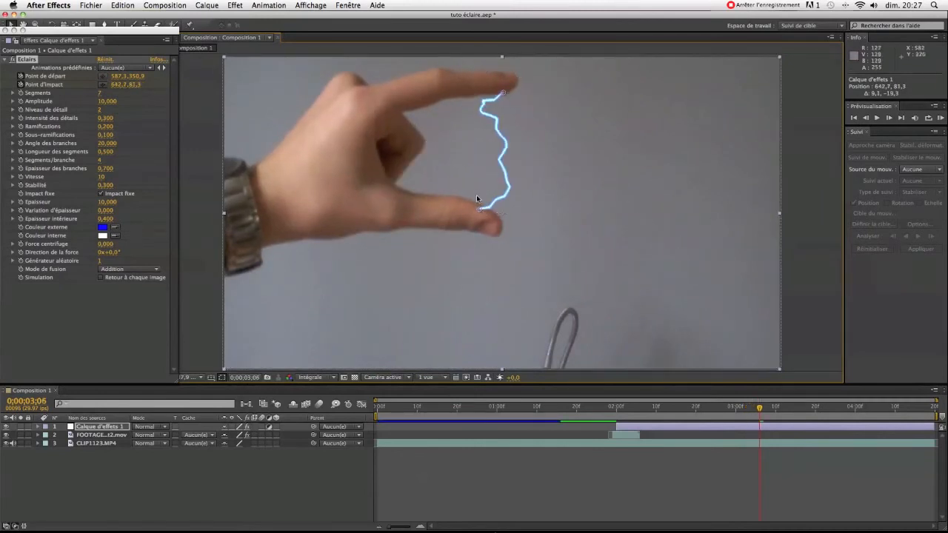
pyautogui.moveTo(480, 212); pyautogui.dragTo(480, 202)
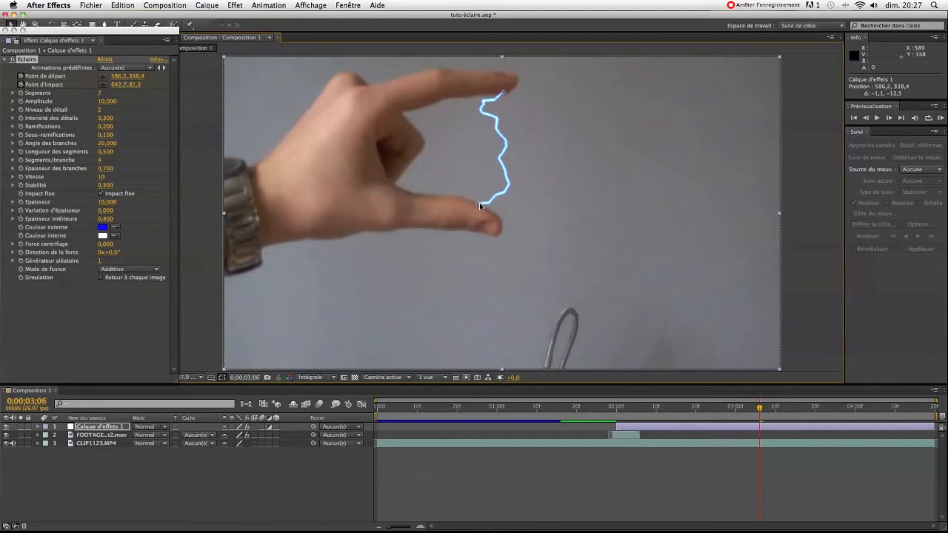
# At 0;00;03;10, move the lightning's impact point to about 638.1, 18.9 and its start point to about 597.5, 307.7
pyautogui.press('pagedown')
pyautogui.press('pagedown')
pyautogui.press('pagedown')
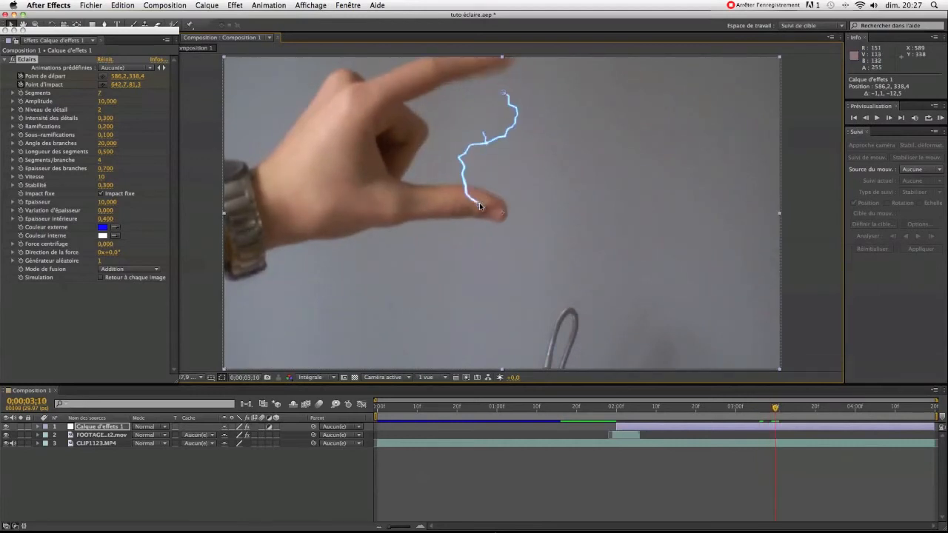
pyautogui.moveTo(502, 94); pyautogui.dragTo(504, 73)
pyautogui.moveTo(479, 201); pyautogui.dragTo(484, 189)
# Refine the lightning's impact point between 0;00;03;07 and 0;00;03;10 to follow the index fingertip, placing it at about 640.0, 51.5
pyautogui.press('pageup')
pyautogui.press('pageup')
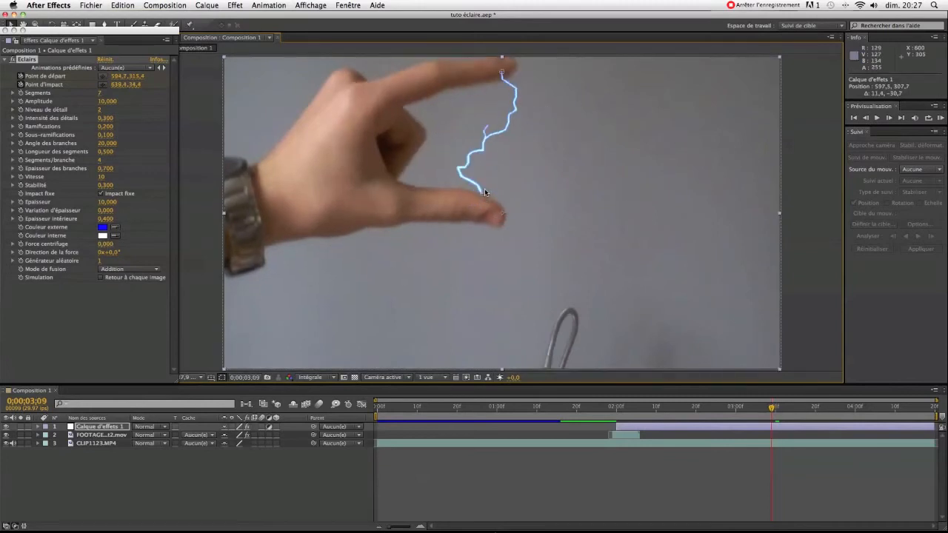
pyautogui.press('pageup')
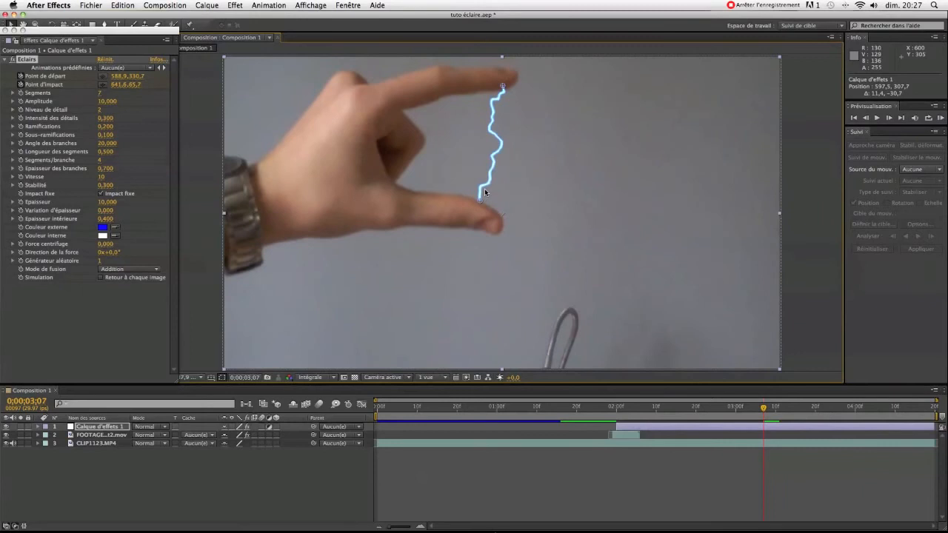
pyautogui.press('pagedown')
pyautogui.moveTo(502, 86); pyautogui.dragTo(502, 83)
pyautogui.press('pagedown')
pyautogui.press('pagedown')
pyautogui.press('pageup')
pyautogui.moveTo(503, 84); pyautogui.dragTo(503, 79)
# Move the lightning's impact to about 626.7, -7.4 and start to about 603.2, 294.0 at 0;00;03;11, and the start to about 607.8, 299.7 at 0;00;03;12
pyautogui.press('pagedown')
pyautogui.press('pagedown')
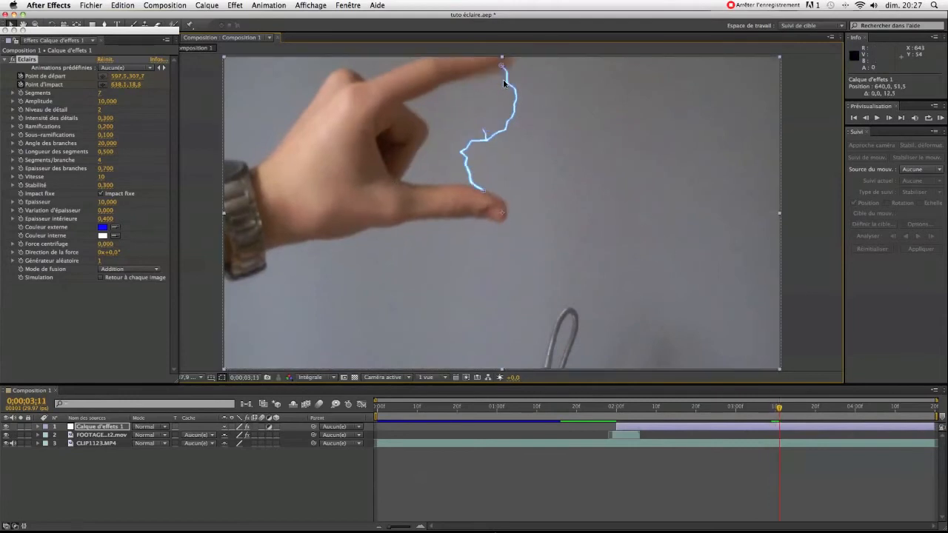
pyautogui.moveTo(503, 81); pyautogui.dragTo(498, 55)
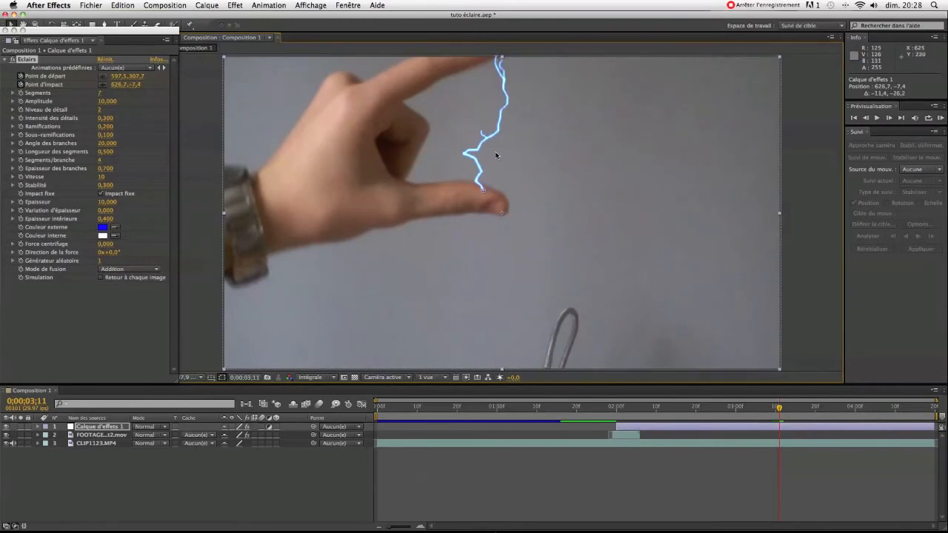
pyautogui.moveTo(483, 190); pyautogui.dragTo(485, 184)
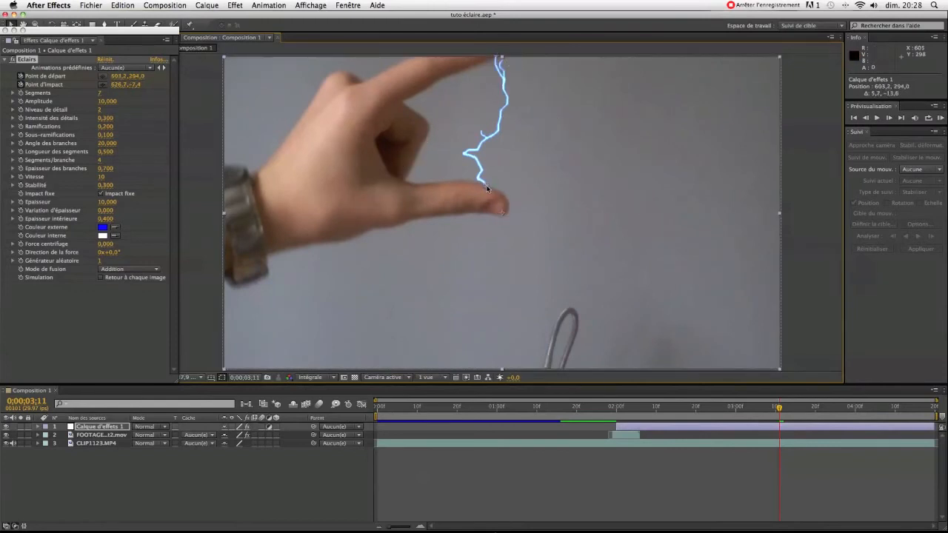
pyautogui.press('pagedown')
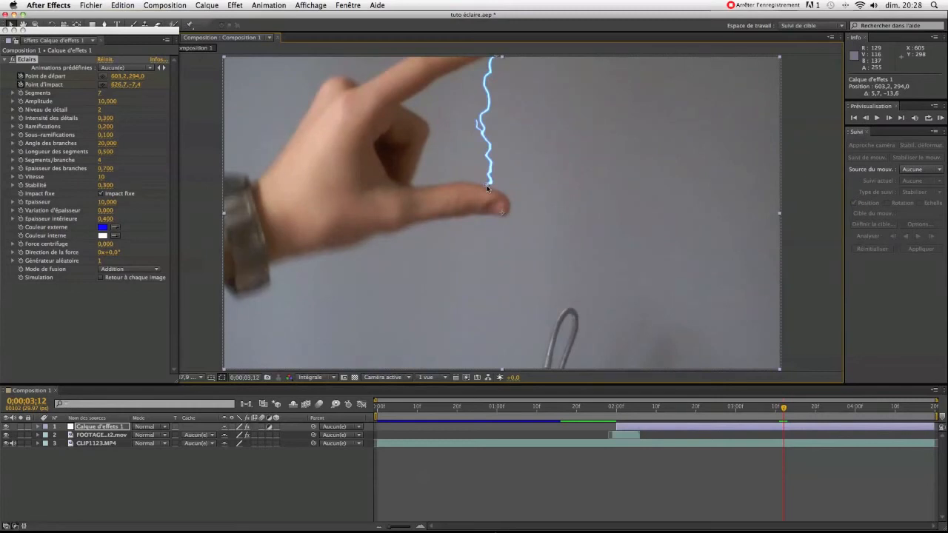
pyautogui.moveTo(488, 188); pyautogui.dragTo(488, 191)
# At 0;00;03;14, move the lightning's start point to about 589.6, 269.0 and its impact point to about 610.8, 151.8
pyautogui.press('pagedown')
pyautogui.press('pagedown')
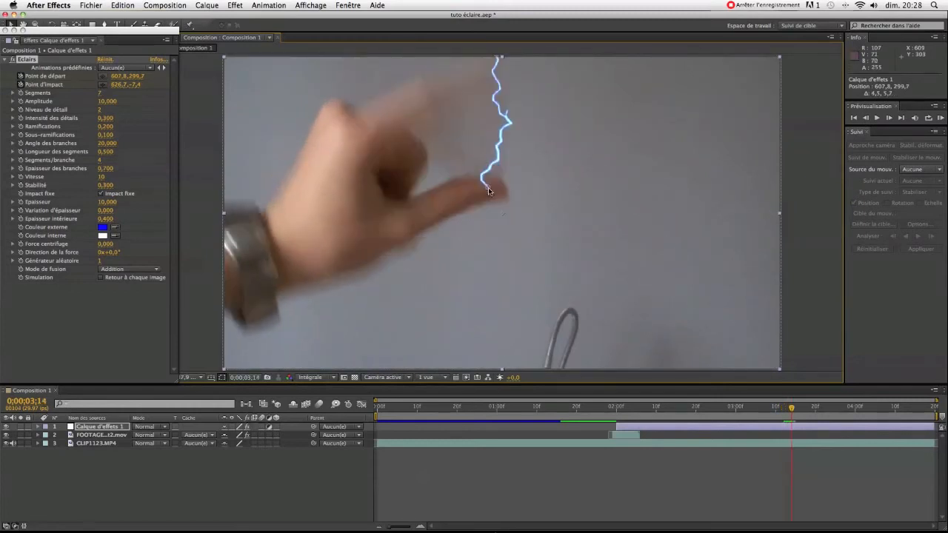
pyautogui.moveTo(488, 187); pyautogui.dragTo(479, 177)
pyautogui.moveTo(500, 58); pyautogui.dragTo(474, 126)
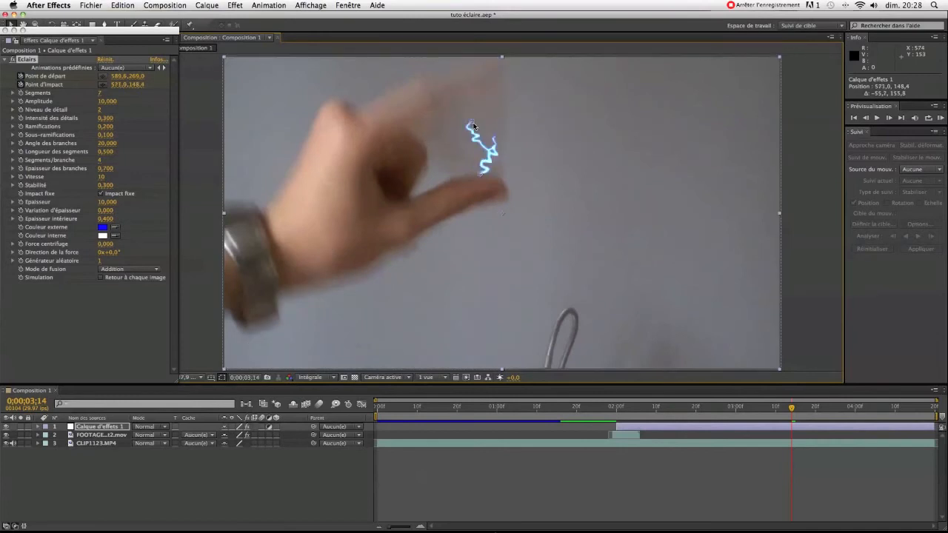
pyautogui.moveTo(474, 126); pyautogui.dragTo(490, 128)
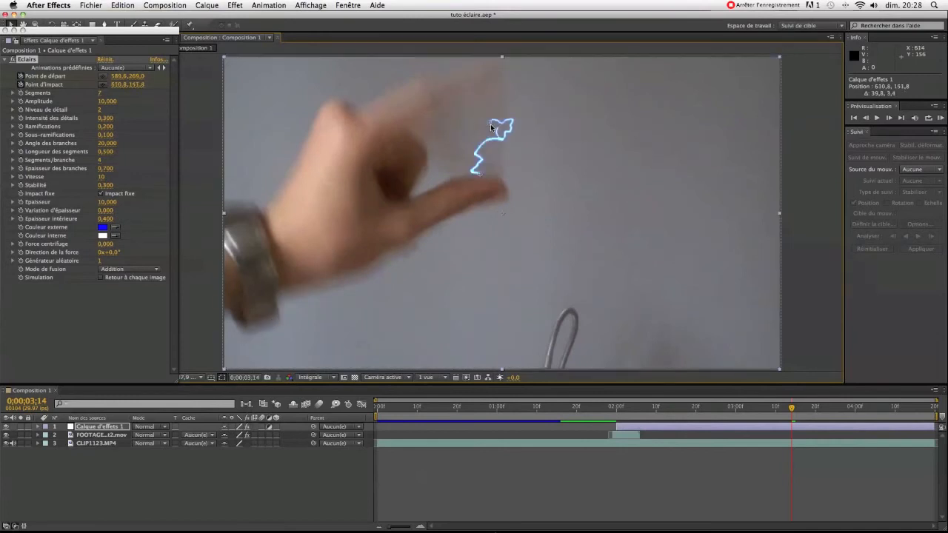
# Trim the end of the lightning effects layer to 0;00;03;15, where the fingers close again
pyautogui.press('pagedown')
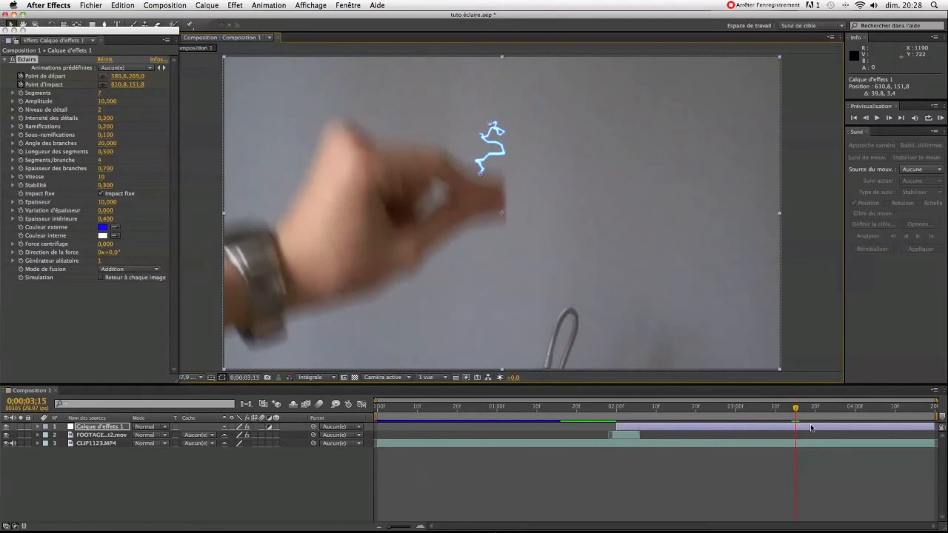
pyautogui.hotkey('alt', ']')
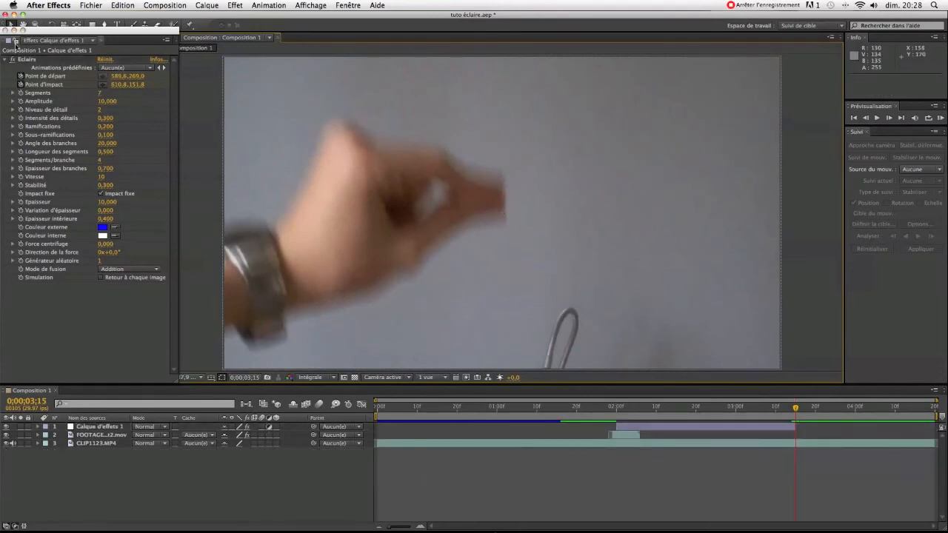
# Run a RAM preview of the composition to check the lightning's movement between the fingertips
pyautogui.moveTo(794, 409); pyautogui.dragTo(743, 409)
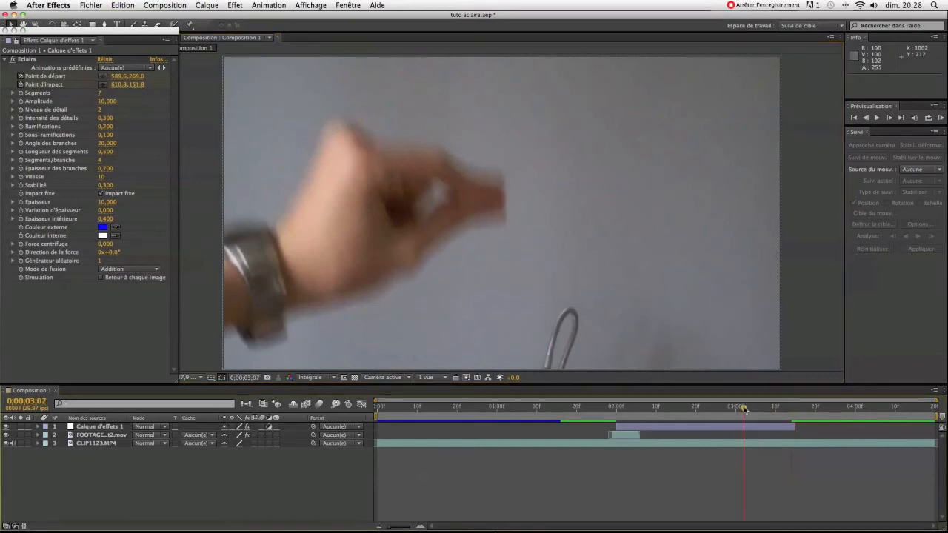
pyautogui.click(940, 118)
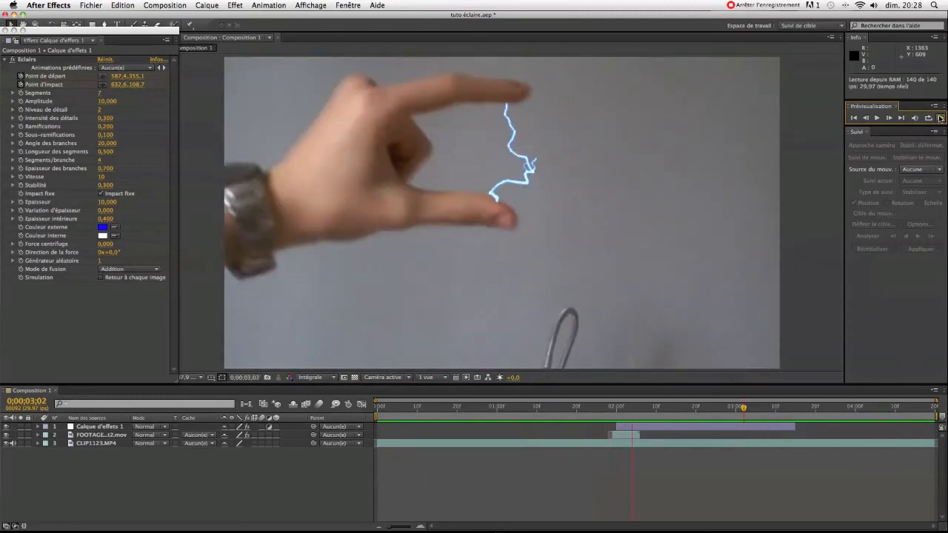
pyautogui.click(939, 118)
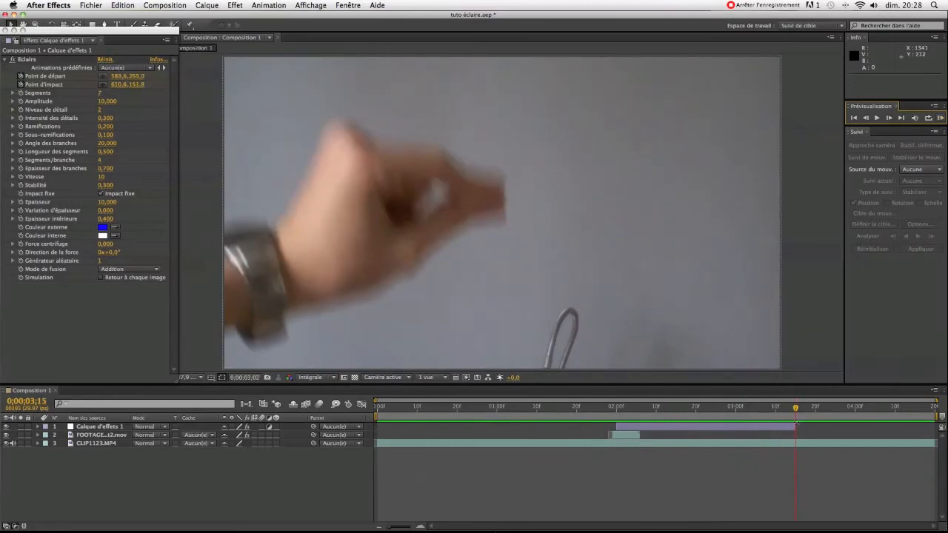
# At 0;00;03;12, set the lightning's start point to about 607.8, 305.7 and move its impact point to about 617.9, -11.2
pyautogui.moveTo(793, 409); pyautogui.dragTo(773, 406)
pyautogui.press('pagedown')
pyautogui.press('pagedown')
pyautogui.press('pagedown')
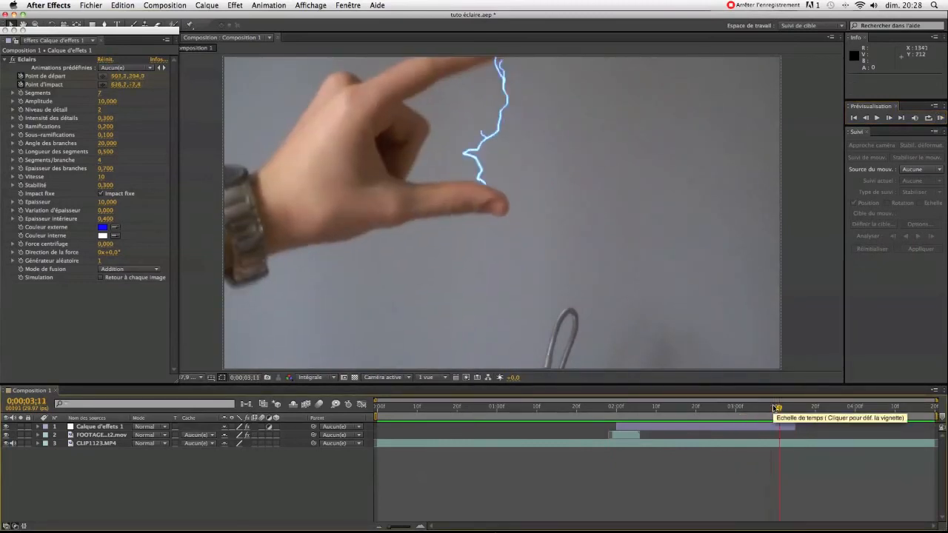
pyautogui.click(774, 427)
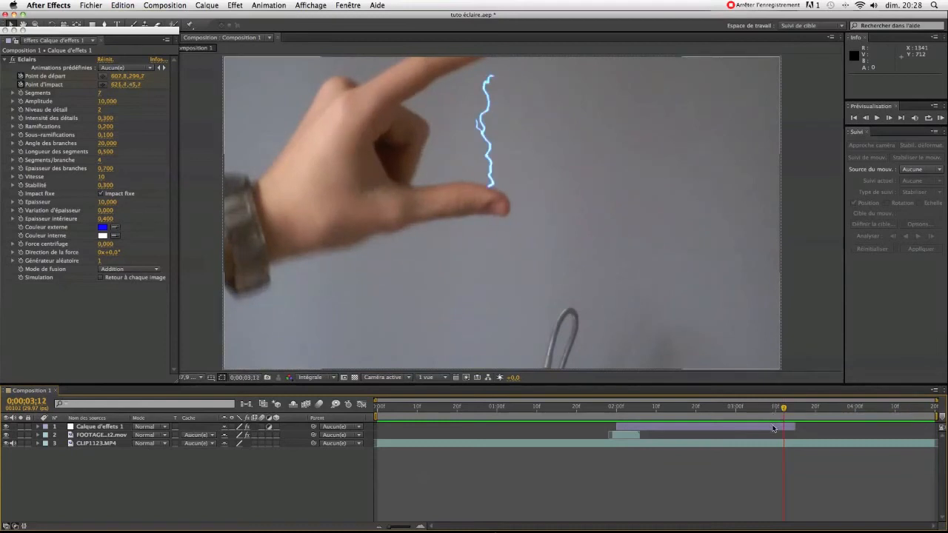
pyautogui.click(44, 78)
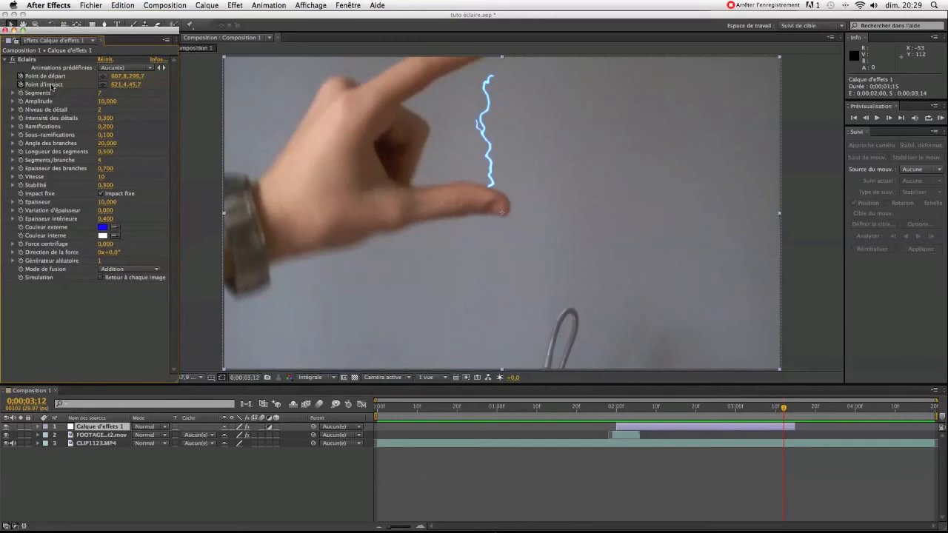
pyautogui.click(135, 77)
pyautogui.write('208,7')
pyautogui.press('Return')
pyautogui.moveTo(137, 76); pyautogui.dragTo(140, 80)
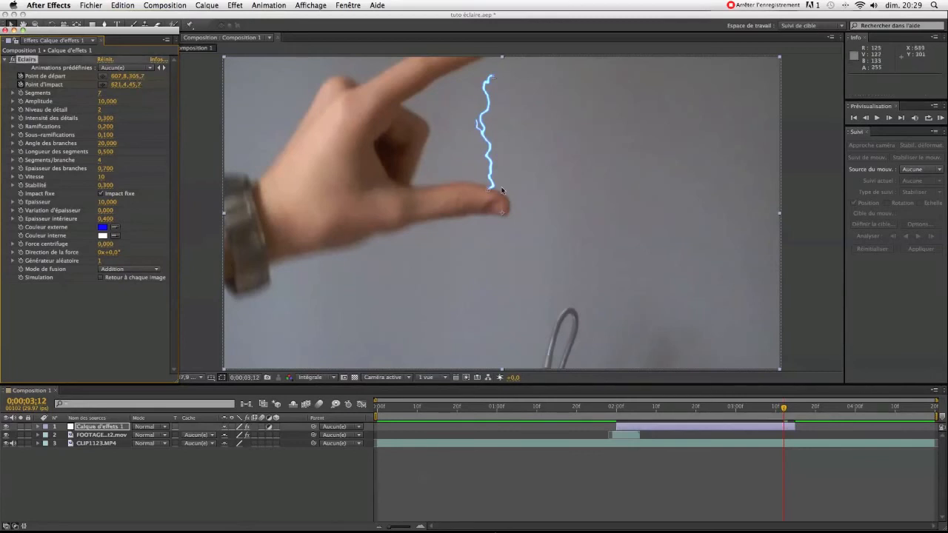
pyautogui.moveTo(495, 78); pyautogui.dragTo(494, 53)
# At 0;00;03;13, raise the lightning's impact point to the index fingertip and move its start point to about 598.8, 305.3
pyautogui.press('pagedown')
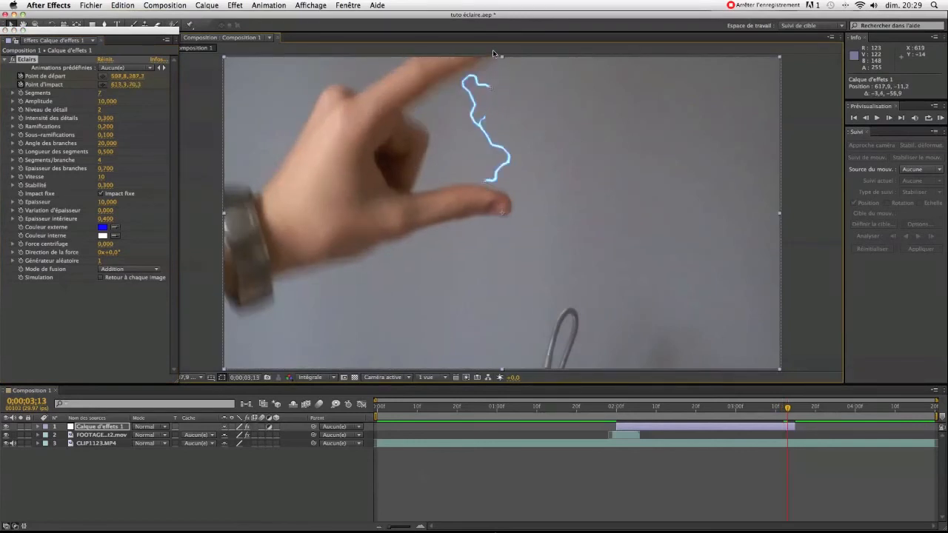
pyautogui.moveTo(491, 53)
pyautogui.mouseDown()
pyautogui.moveTo(492, 87)
pyautogui.moveTo(487, 62)
pyautogui.mouseUp()
pyautogui.moveTo(488, 184); pyautogui.dragTo(485, 189)
# Check the lightning at 0;00;03;14, and replay the composition to review the corrected fingertip positions
pyautogui.press('pagedown')
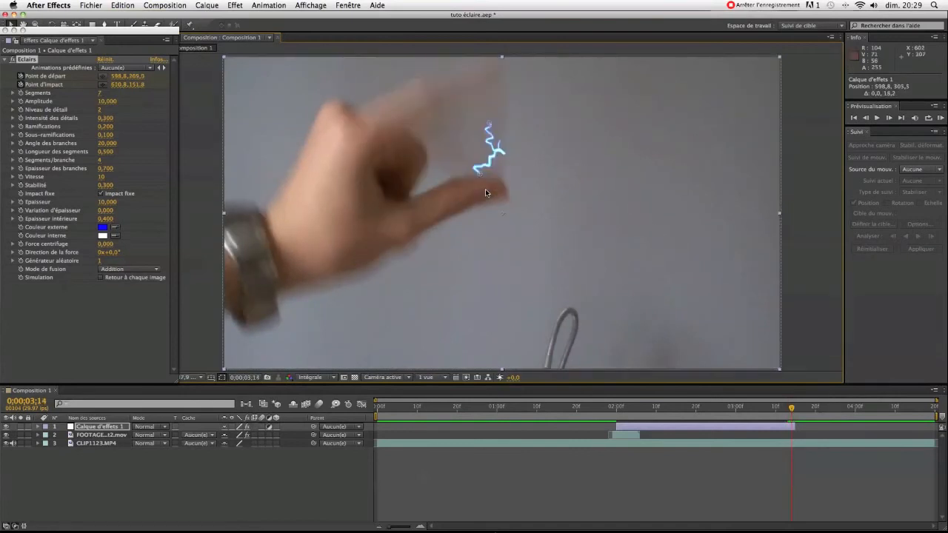
pyautogui.click(940, 118)
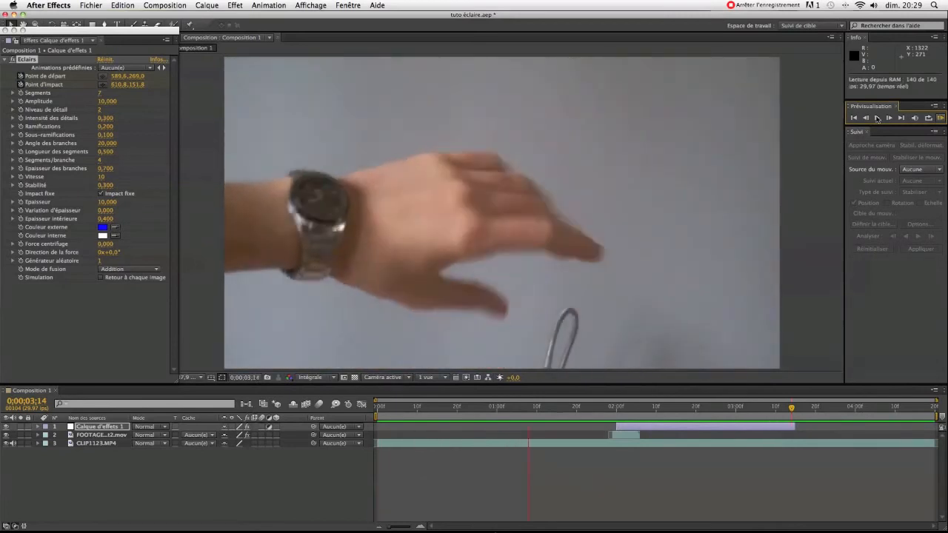
pyautogui.click(876, 117)
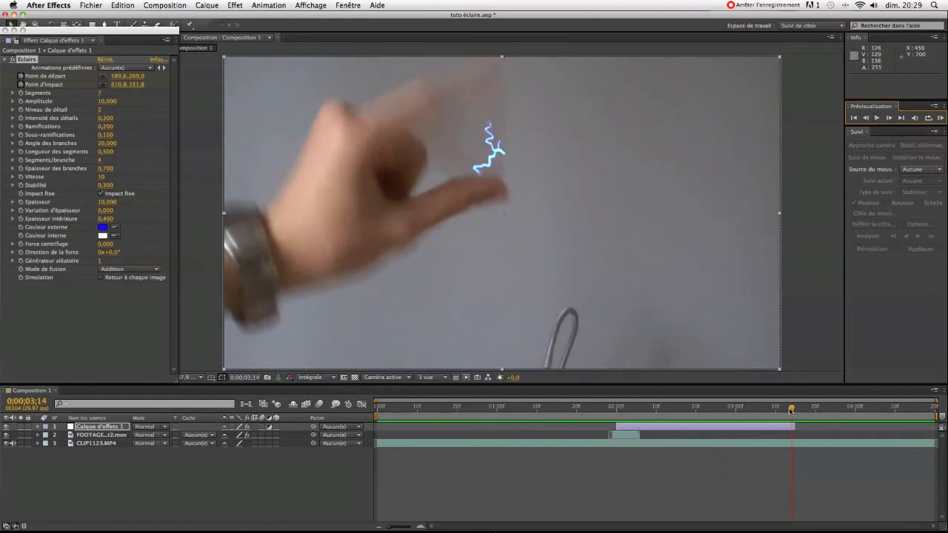
# Try a lightning speed (Vitesse) of 20, viewing it at 0;00;02;18 and in a RAM preview
pyautogui.moveTo(791, 409); pyautogui.dragTo(687, 409)
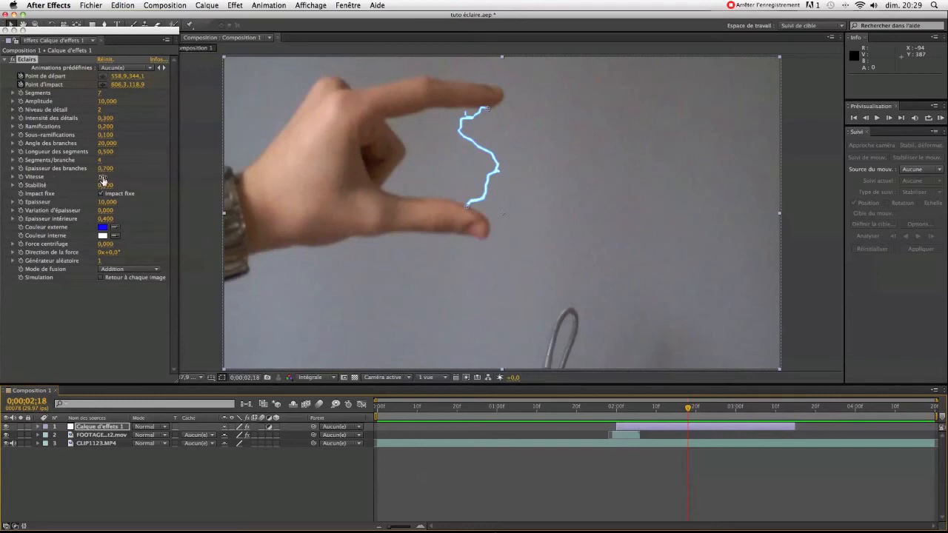
pyautogui.moveTo(103, 180); pyautogui.dragTo(110, 181)
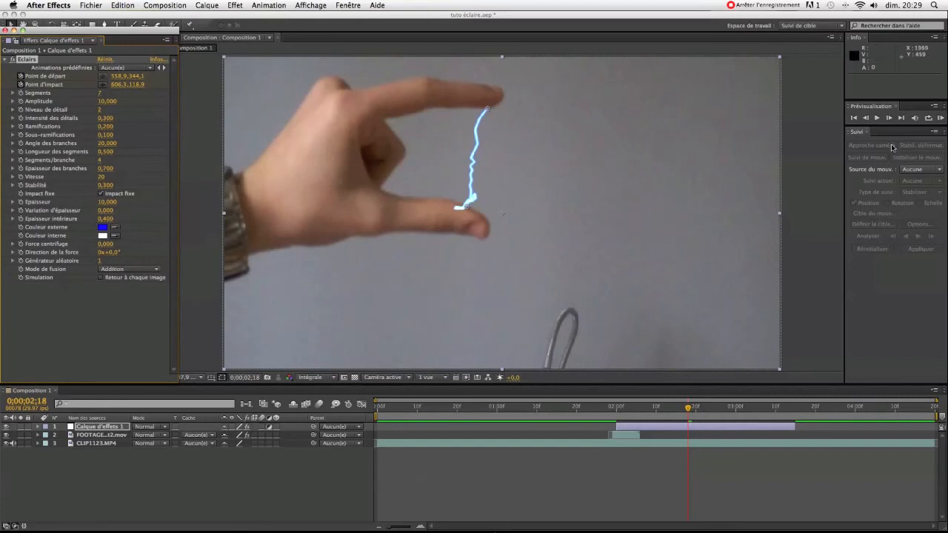
pyautogui.click(940, 117)
pyautogui.click(877, 119)
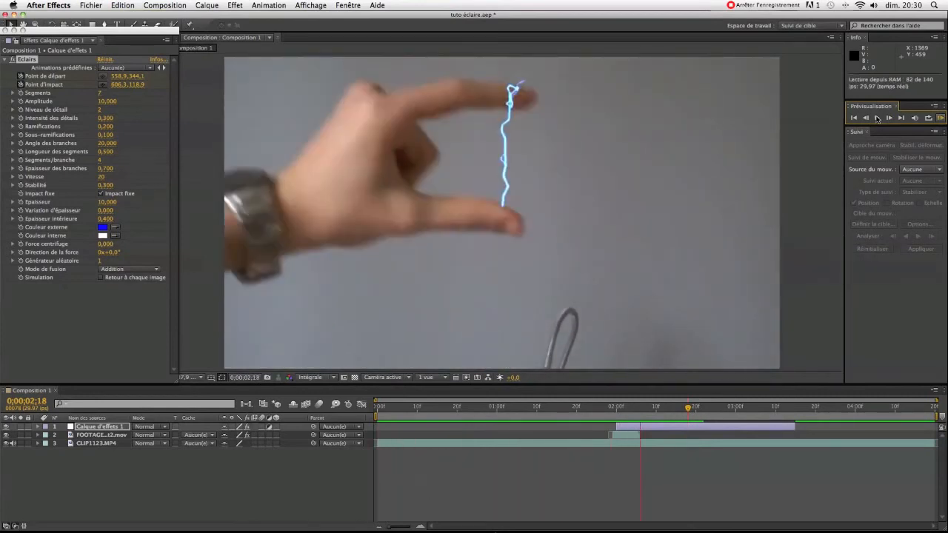
pyautogui.click(878, 118)
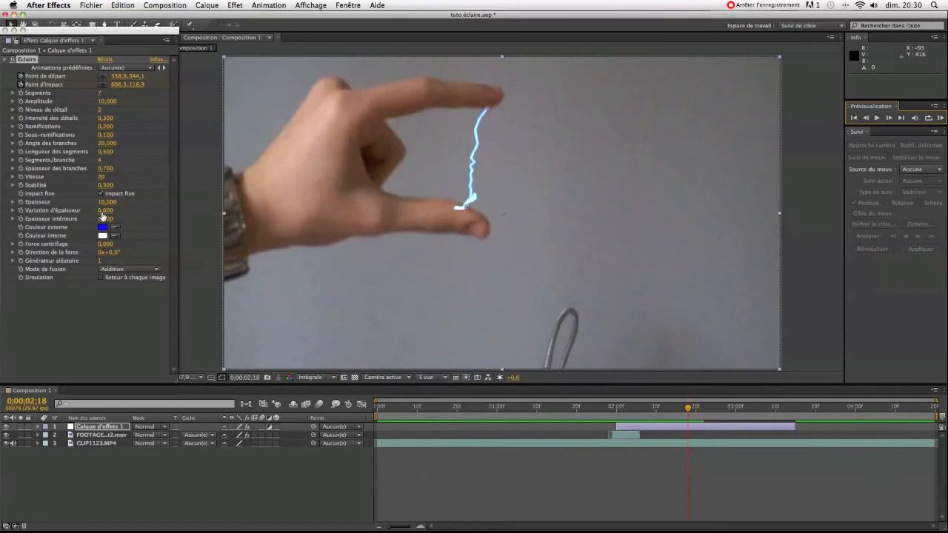
# Set the lightning's speed (Vitesse) to 7 and Amplitude to 7.5, close the effect controls and preview the composition
pyautogui.moveTo(102, 176); pyautogui.dragTo(95, 177)
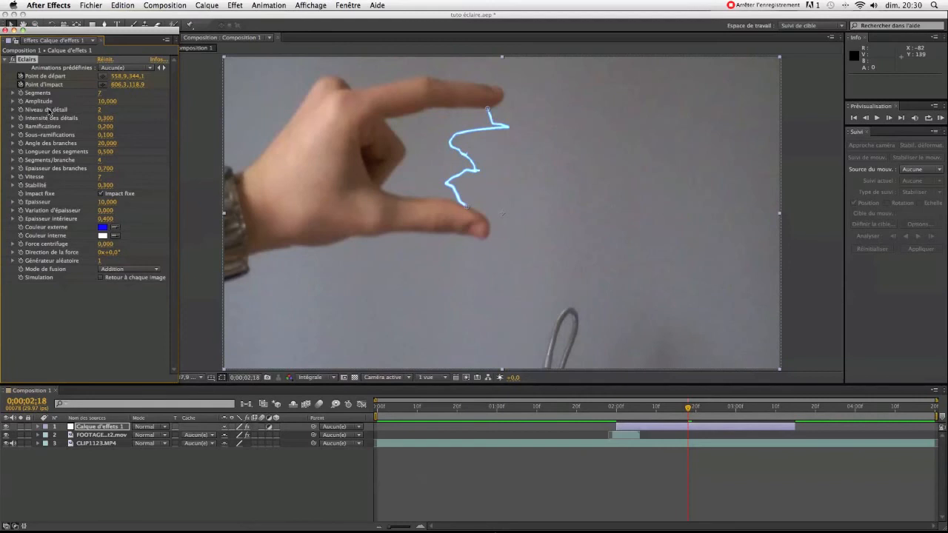
pyautogui.moveTo(103, 101); pyautogui.dragTo(103, 102)
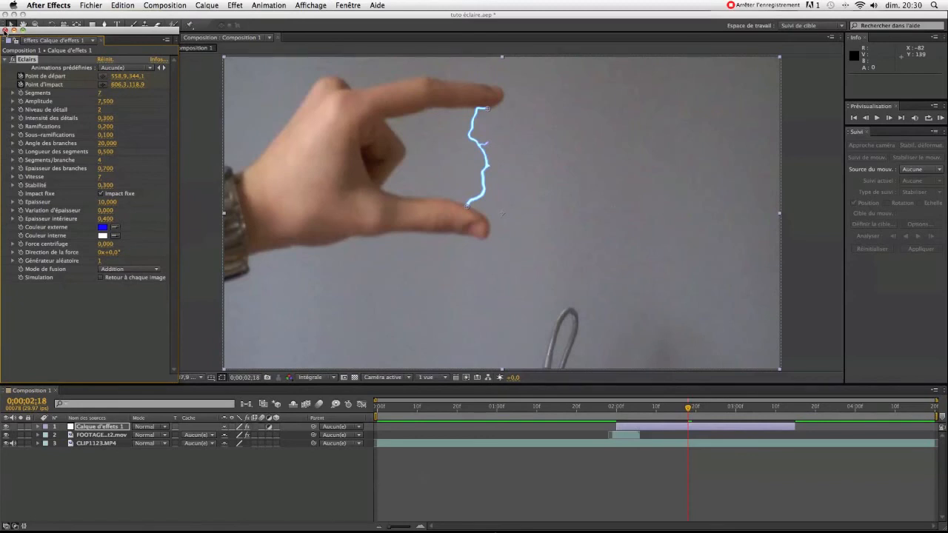
pyautogui.click(6, 31)
pyautogui.click(940, 118)
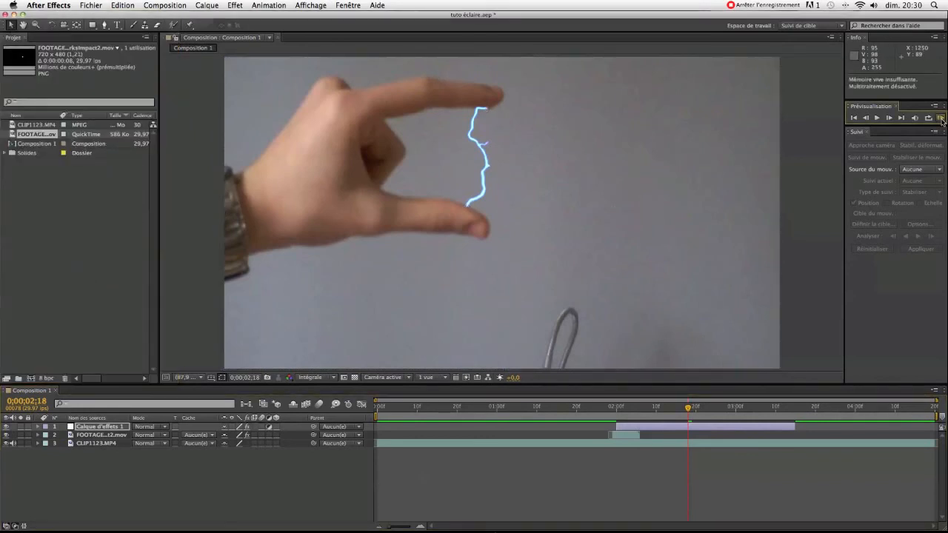